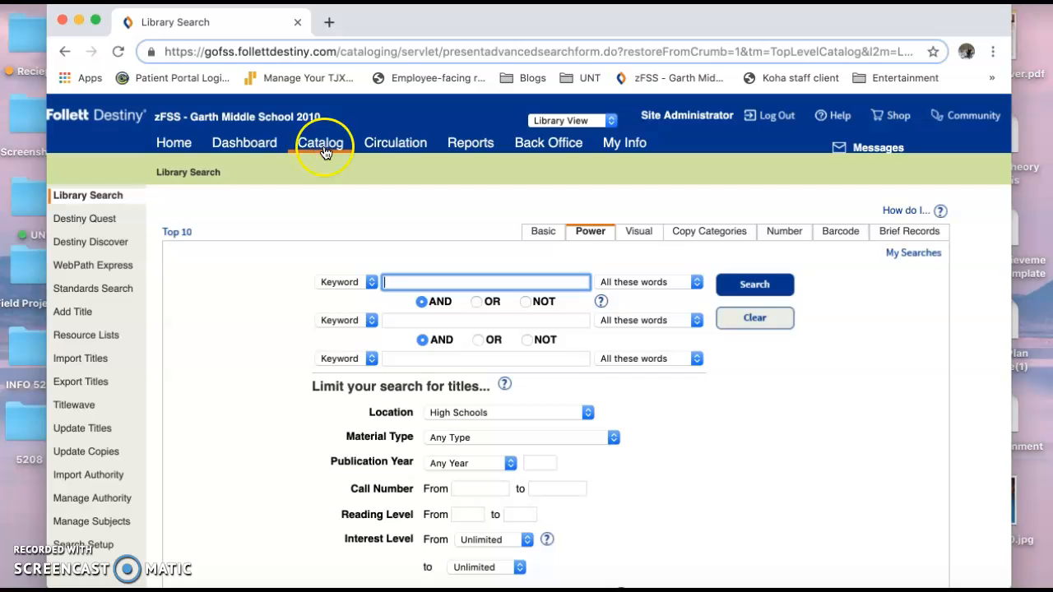
Switch the catalog's Library Search to Basic and open the help topic on searching the library.
left_click(99, 200)
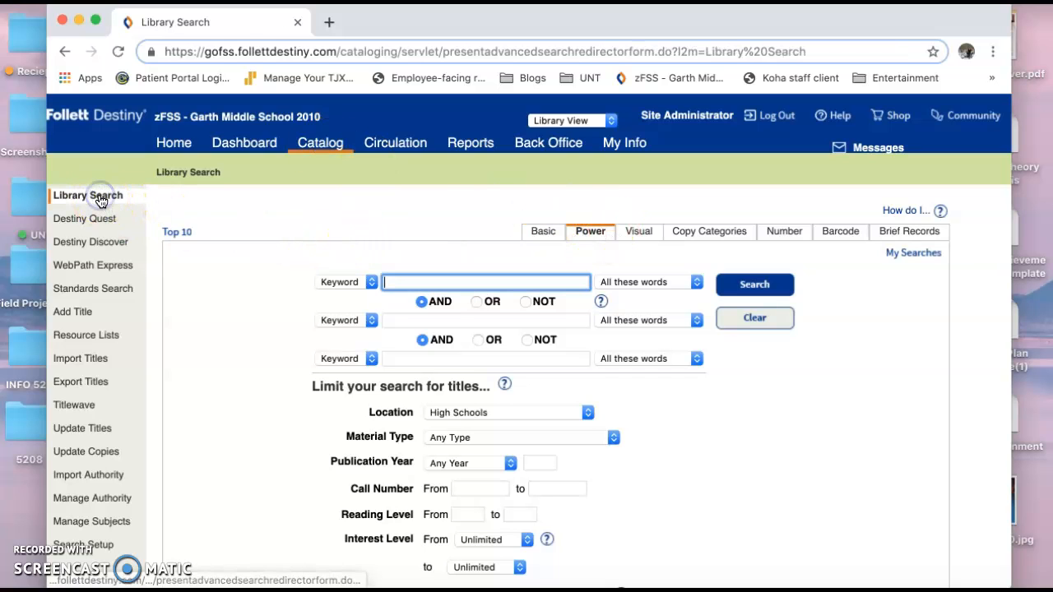
left_click(547, 232)
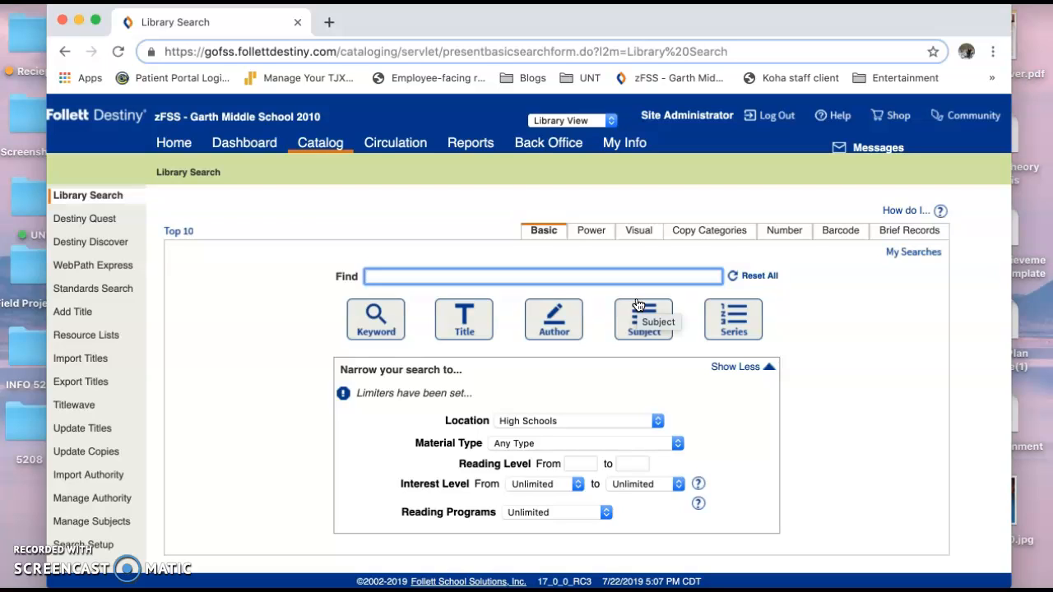
left_click(556, 285)
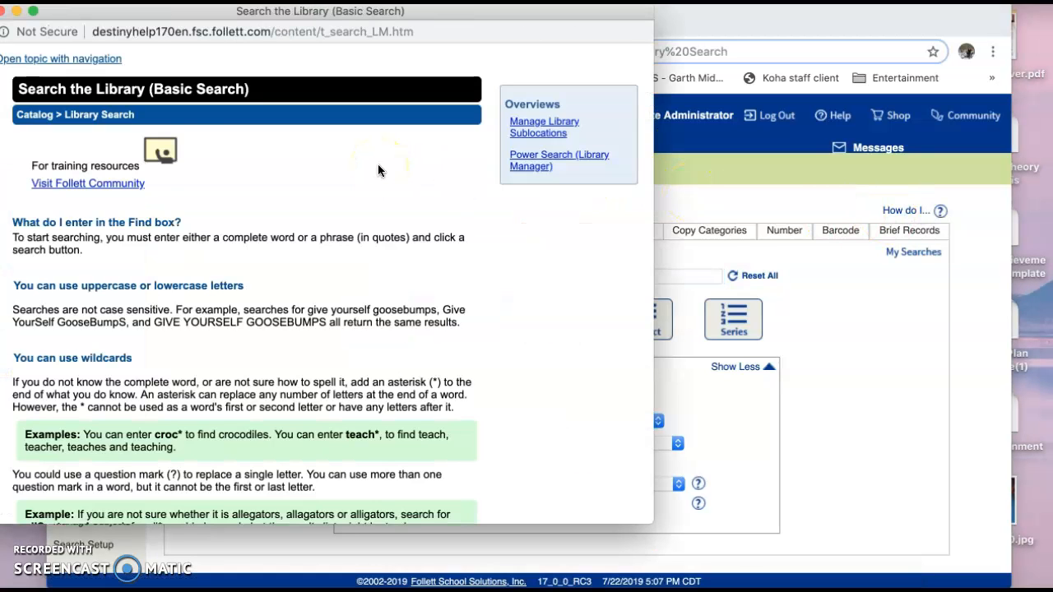
Read the help guidance on Find box entries, letter case, wildcards, specially treated words and punctuation.
left_click(165, 152)
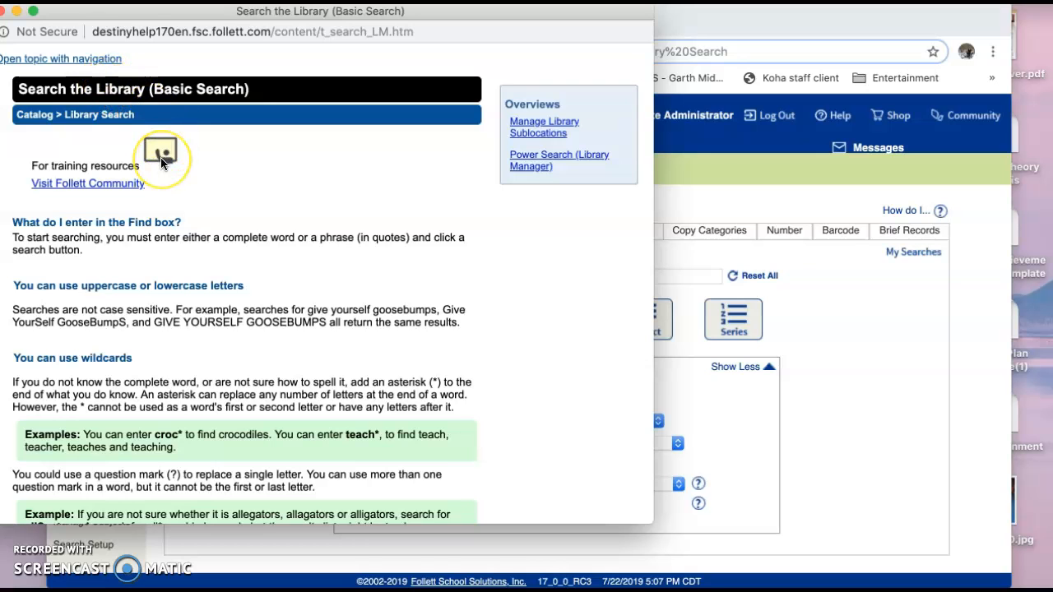
scroll(161, 162, "down", 2)
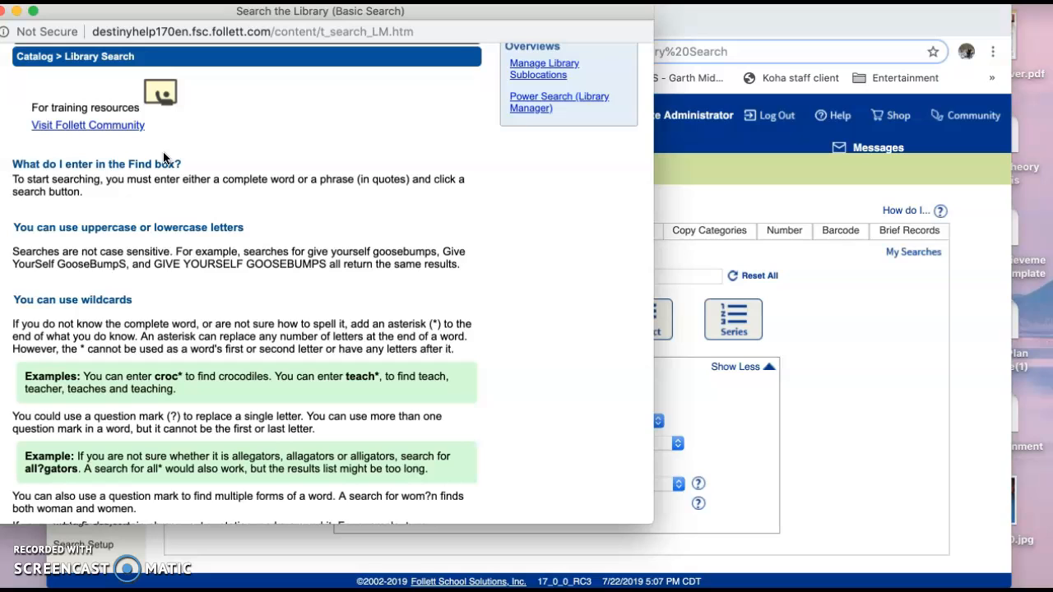
left_click(150, 167)
scroll(174, 225, "down", 2)
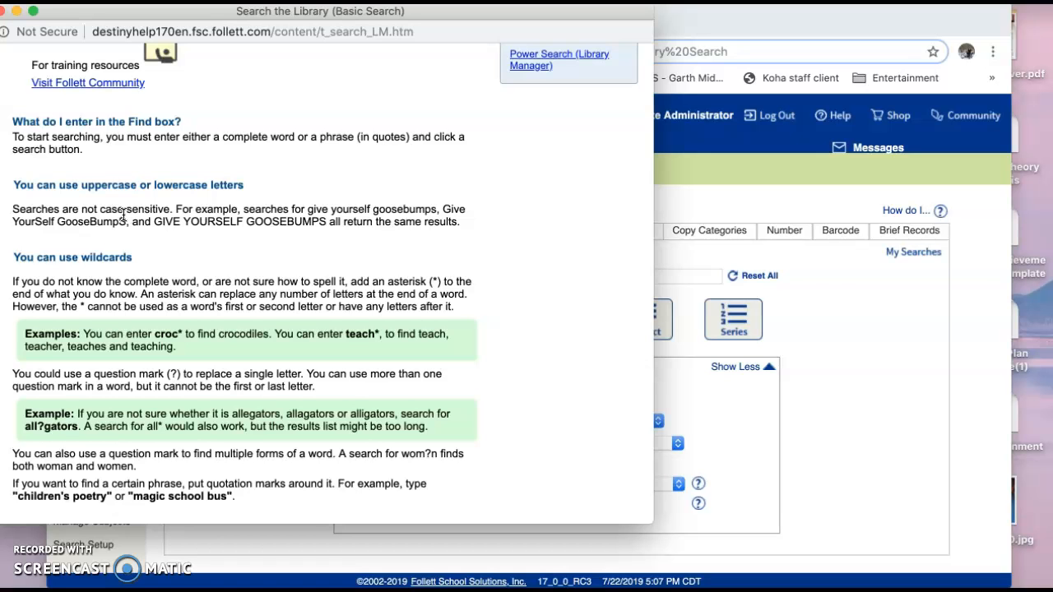
scroll(123, 214, "down", 5)
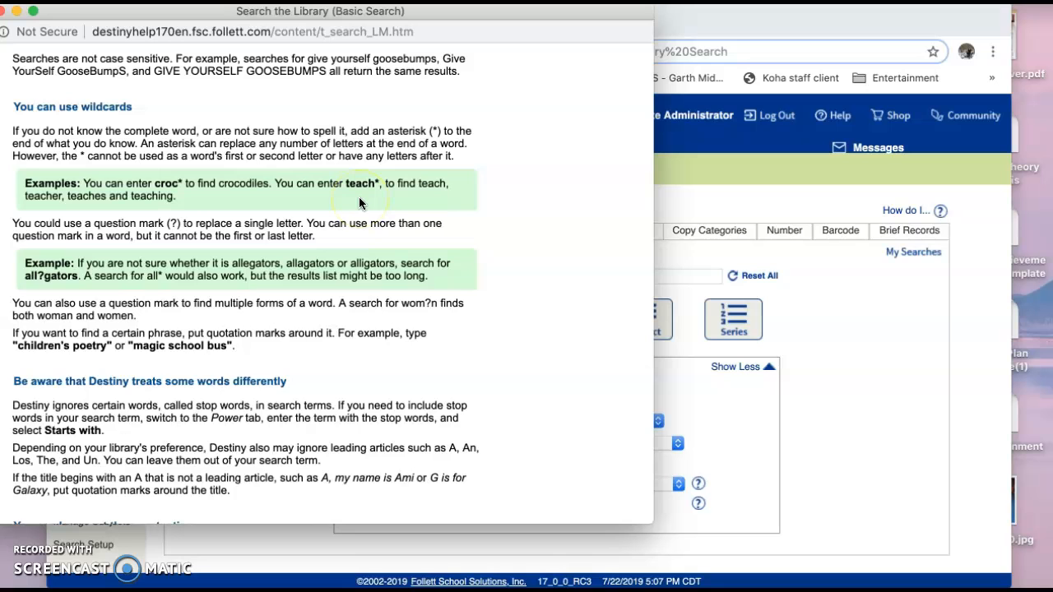
scroll(359, 203, "down", 3)
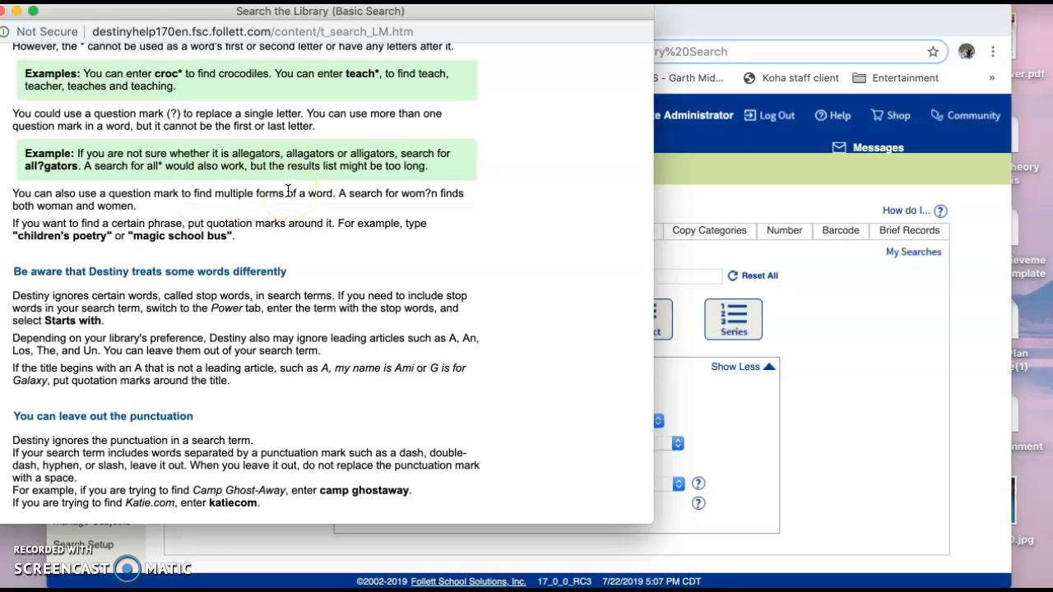
scroll(288, 191, "down", 4)
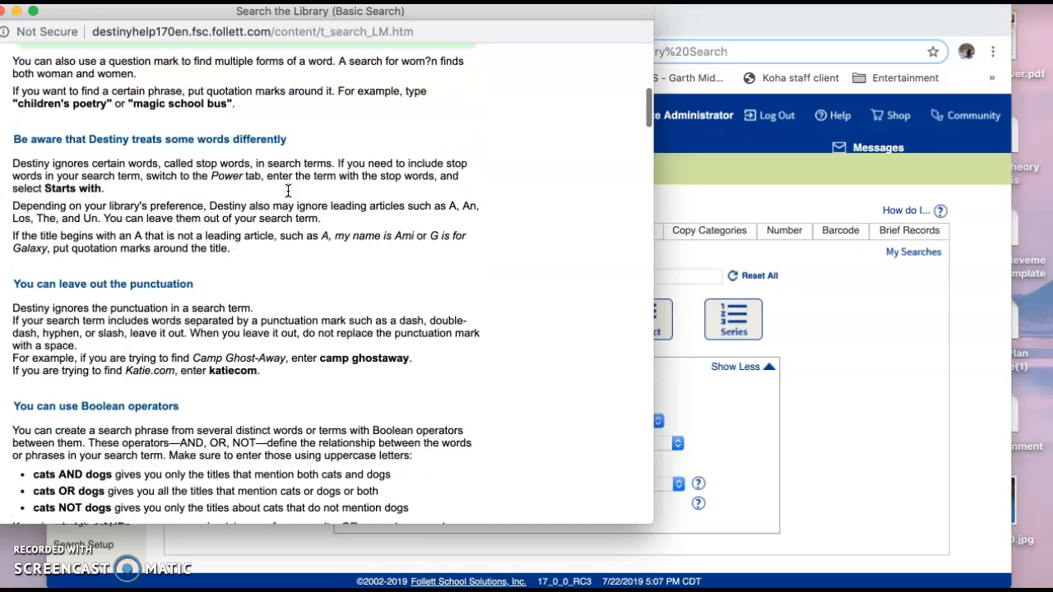
scroll(288, 191, "down", 1)
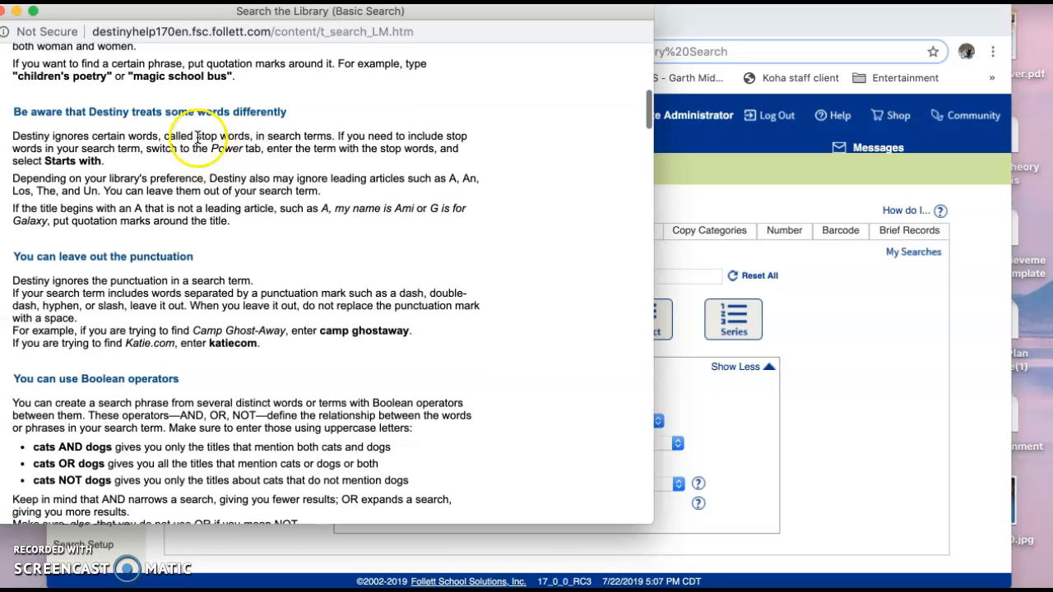
scroll(209, 213, "down", 4)
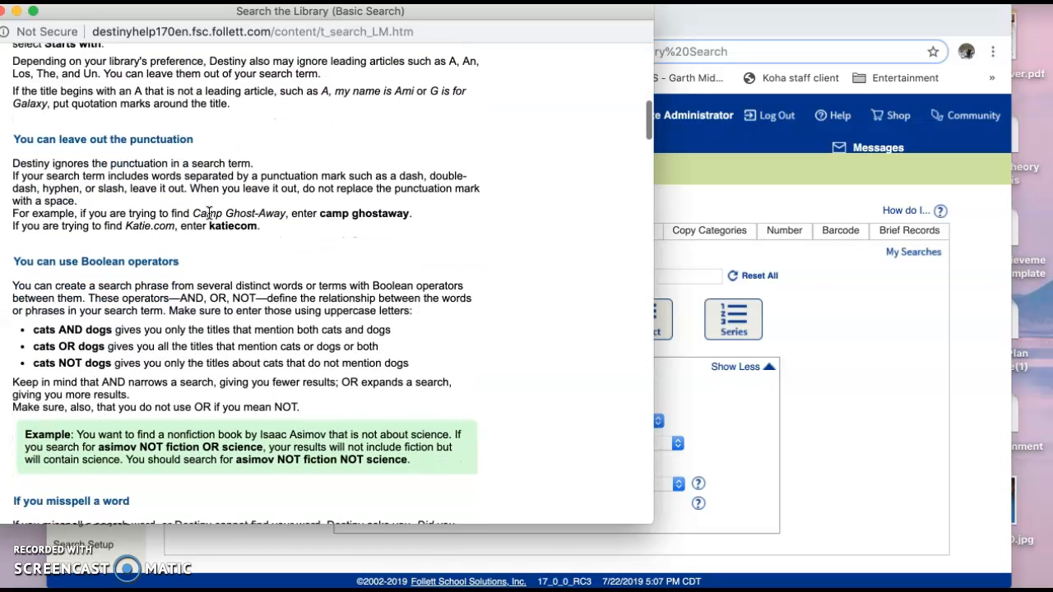
scroll(87, 136, "down", 1)
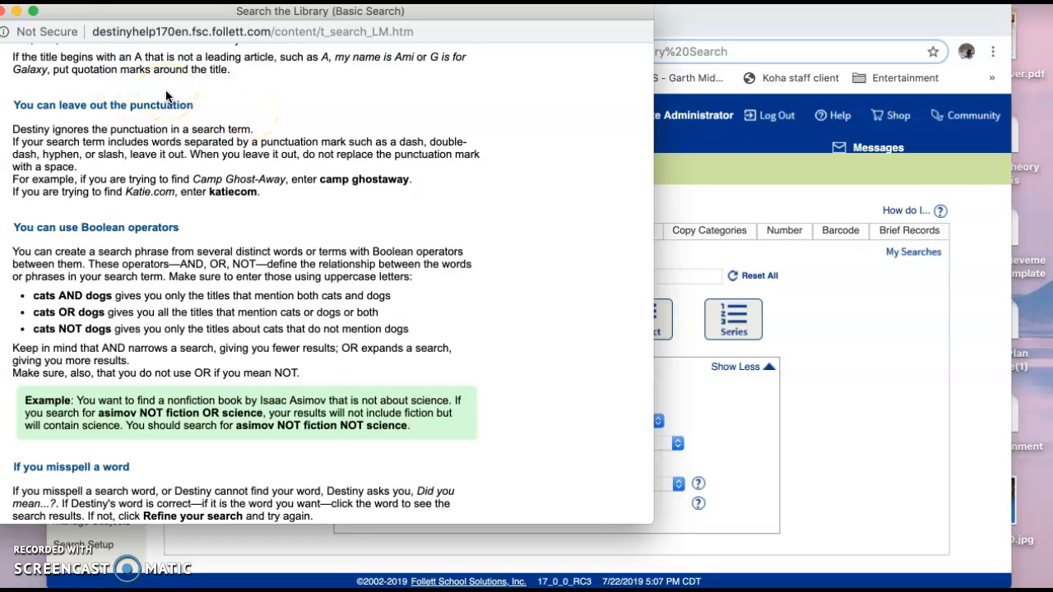
Read the help sections on combining terms with Boolean operators and on misspelled search words.
scroll(165, 97, "down", 5)
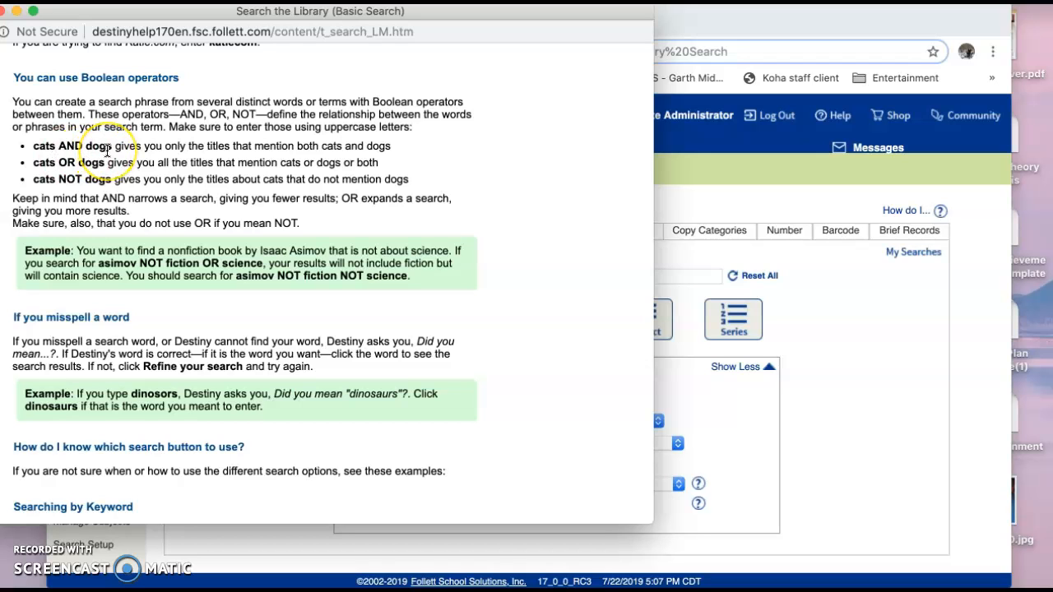
scroll(107, 152, "down", 1)
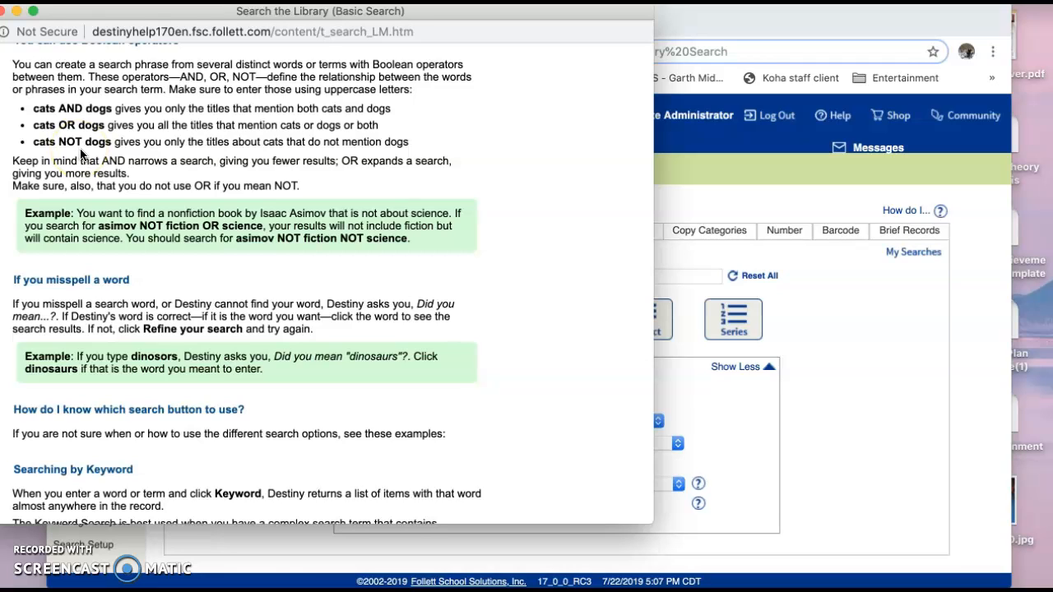
scroll(80, 152, "up", 1)
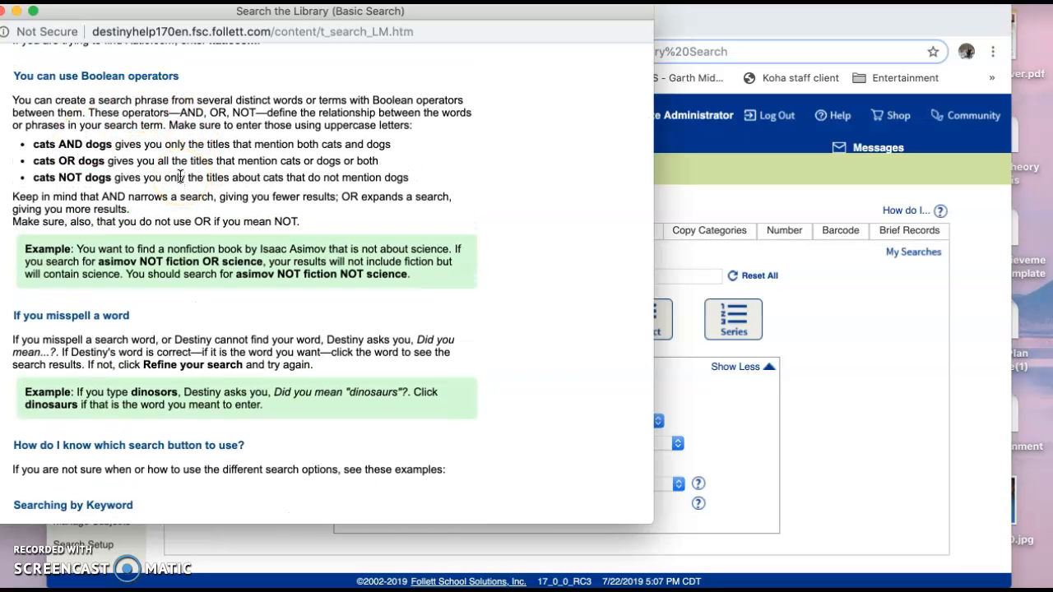
scroll(179, 177, "down", 6)
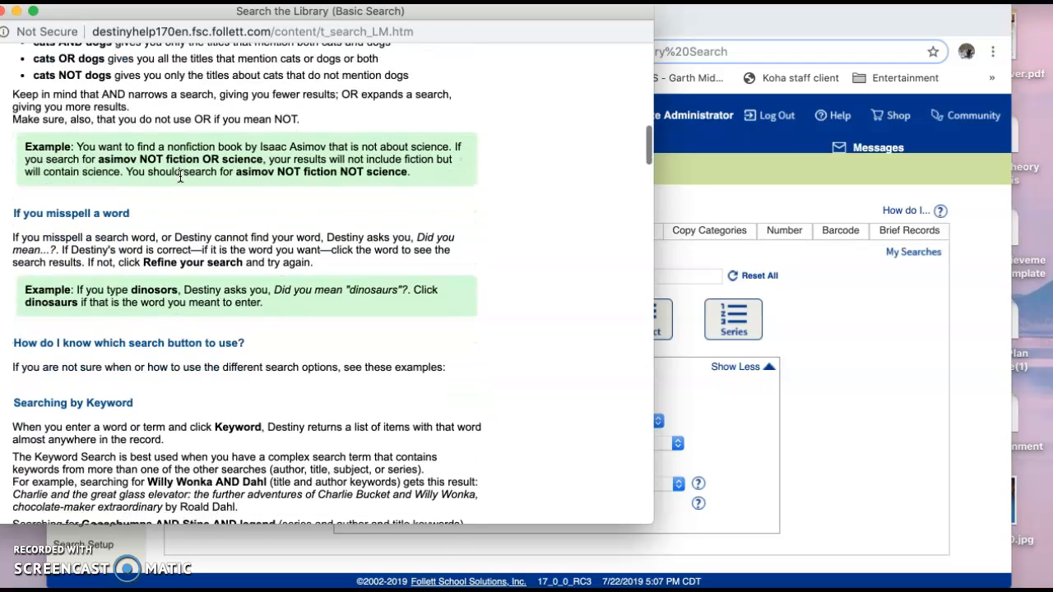
scroll(180, 176, "down", 1)
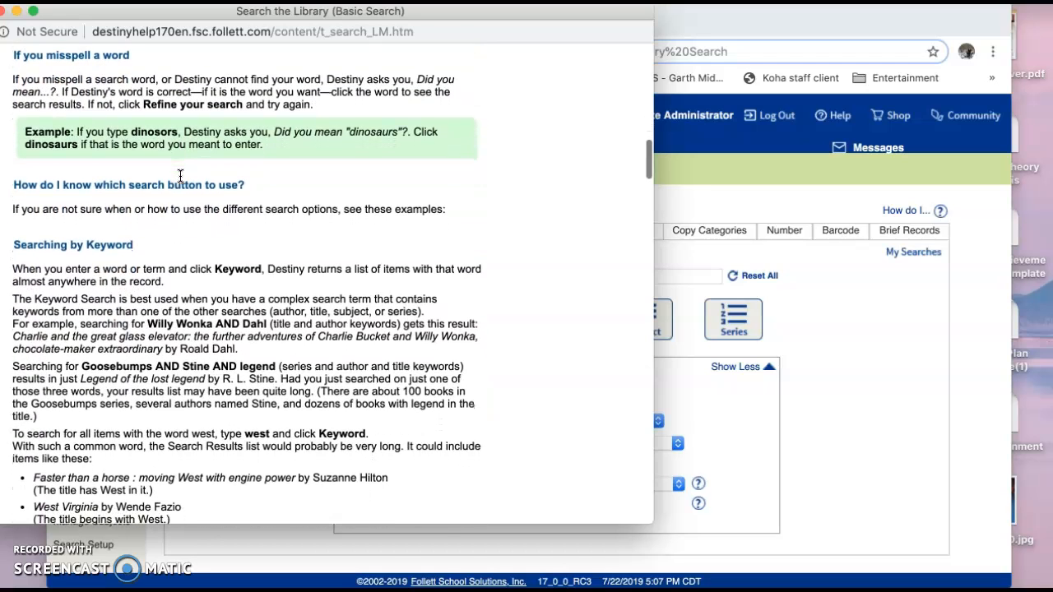
left_click(148, 131)
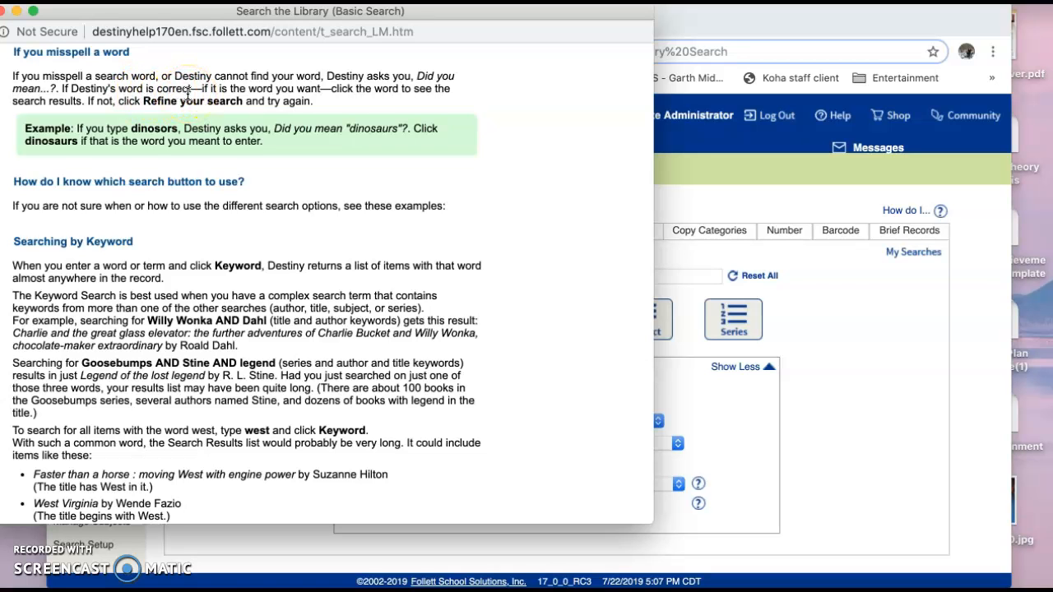
Review the help examples for searching by keyword, title, author, subject and series.
scroll(188, 92, "down", 3)
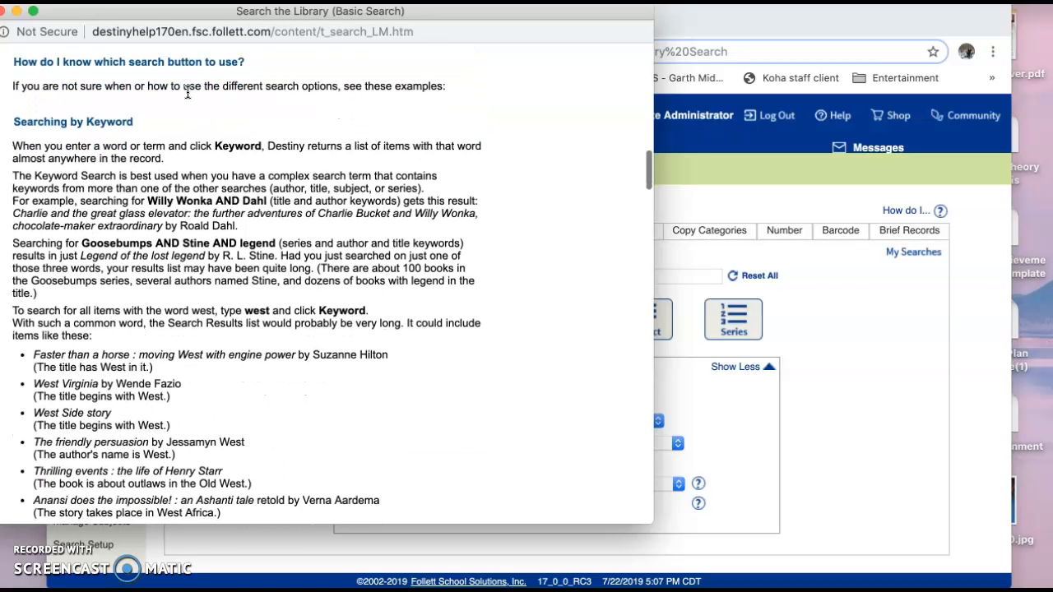
scroll(188, 92, "down", 1)
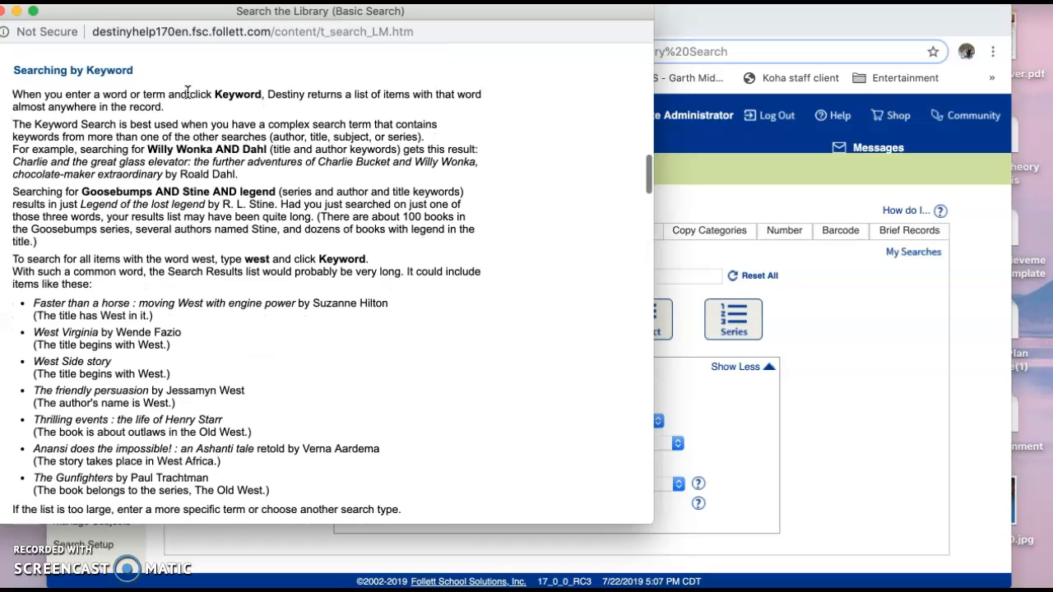
left_click(176, 96)
scroll(198, 107, "down", 1)
scroll(198, 107, "down", 3)
scroll(198, 107, "down", 20)
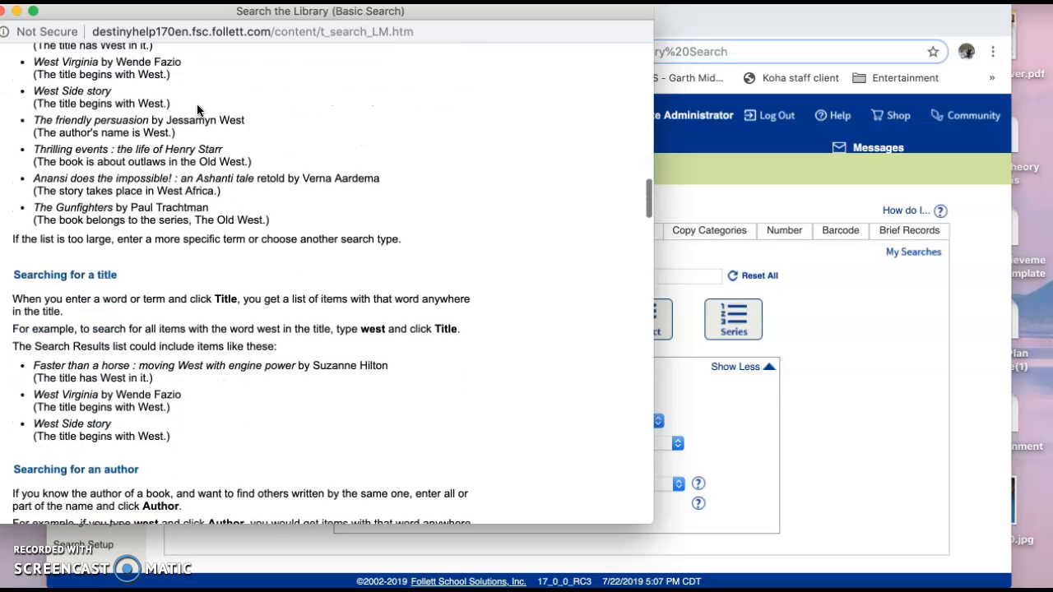
scroll(197, 107, "down", 3)
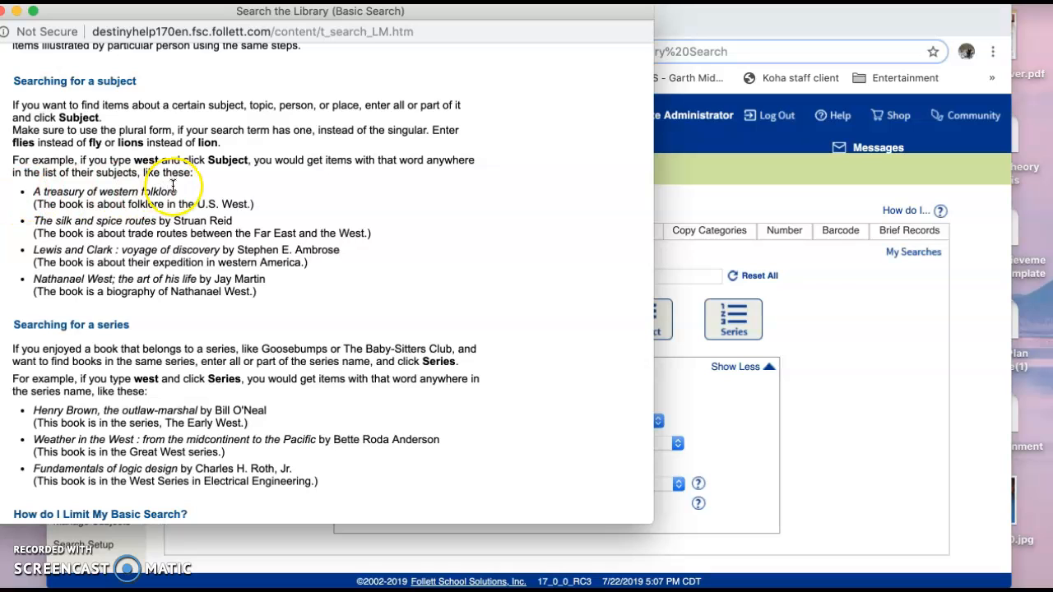
scroll(201, 187, "down", 5)
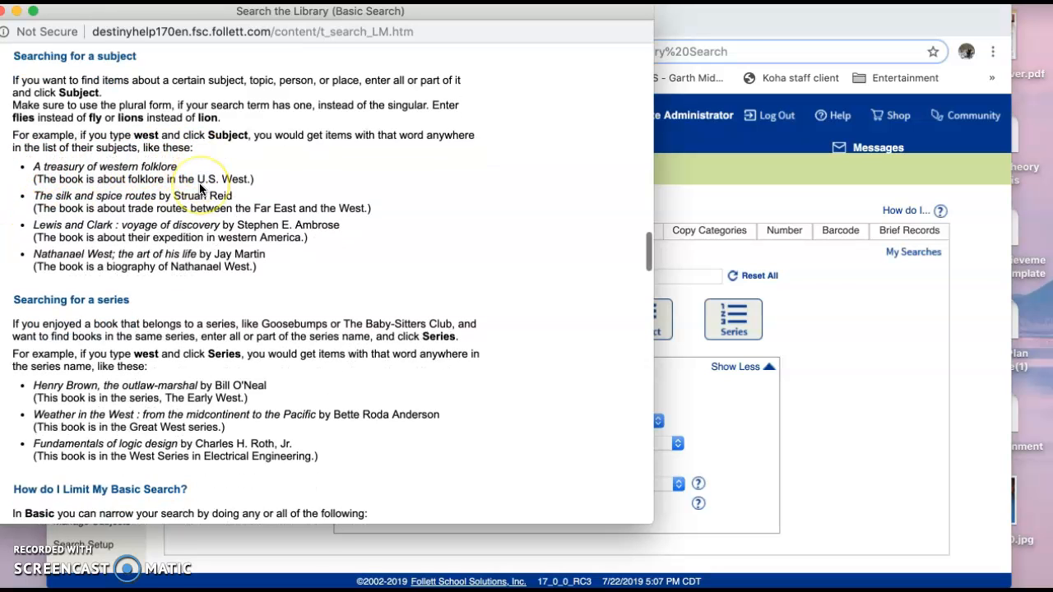
Examine the help sections on limiting a Basic search, including One Search, and stop words.
scroll(200, 190, "down", 6)
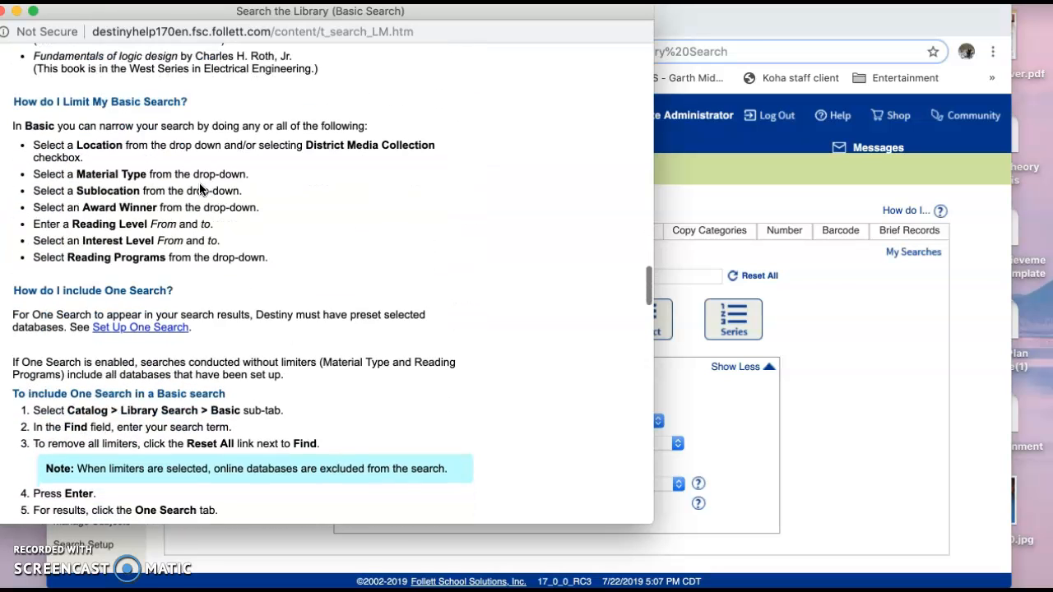
scroll(200, 189, "down", 15)
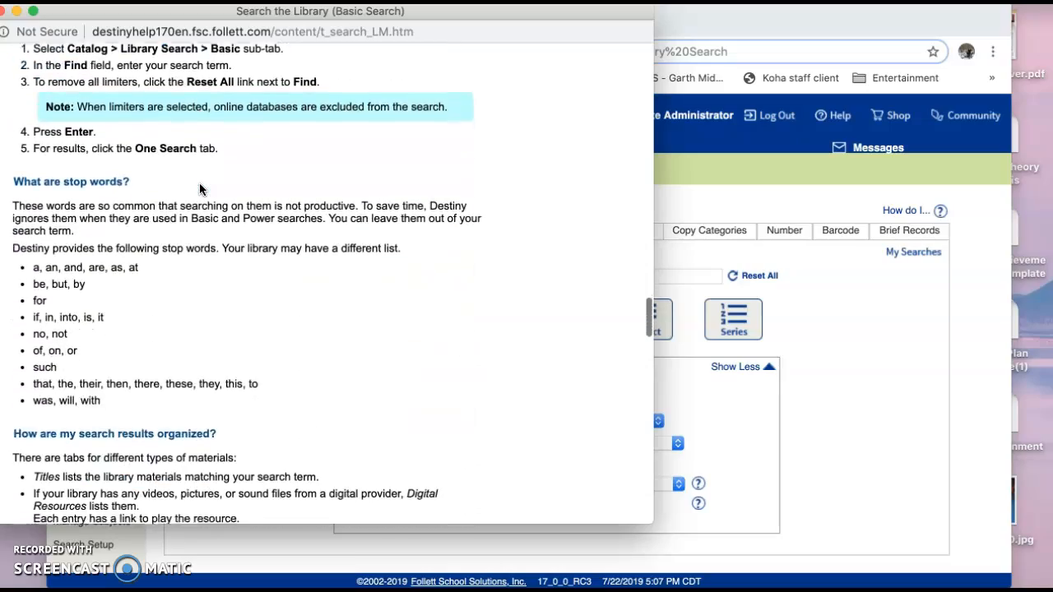
scroll(200, 189, "down", 9)
scroll(200, 189, "up", 13)
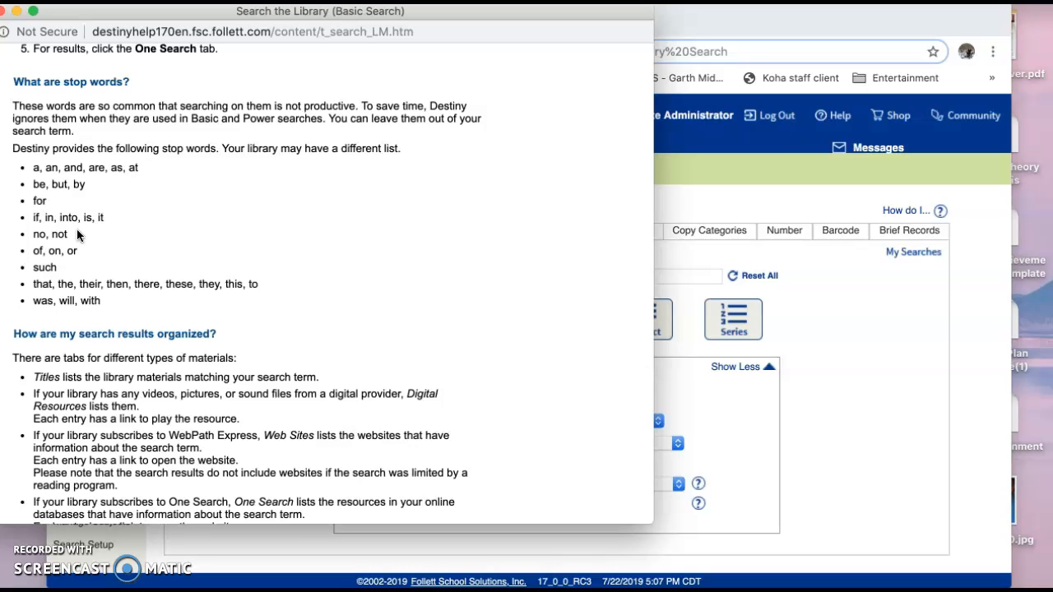
Skim the remaining help sections on refining results, cross-references, Top 10, old searches, Resource Lists and eBooks.
scroll(76, 229, "down", 10)
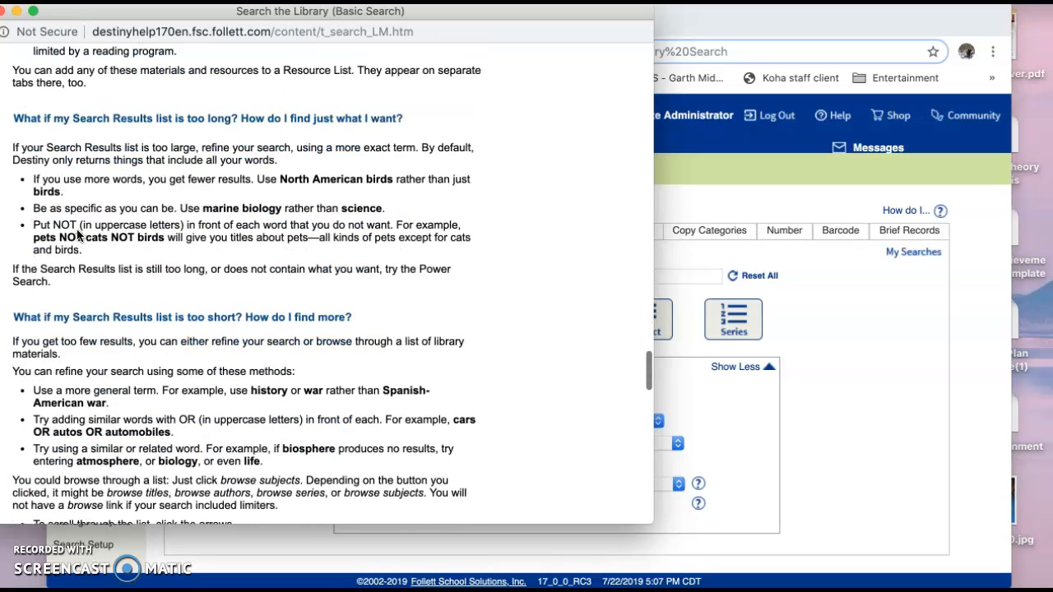
scroll(78, 236, "down", 9)
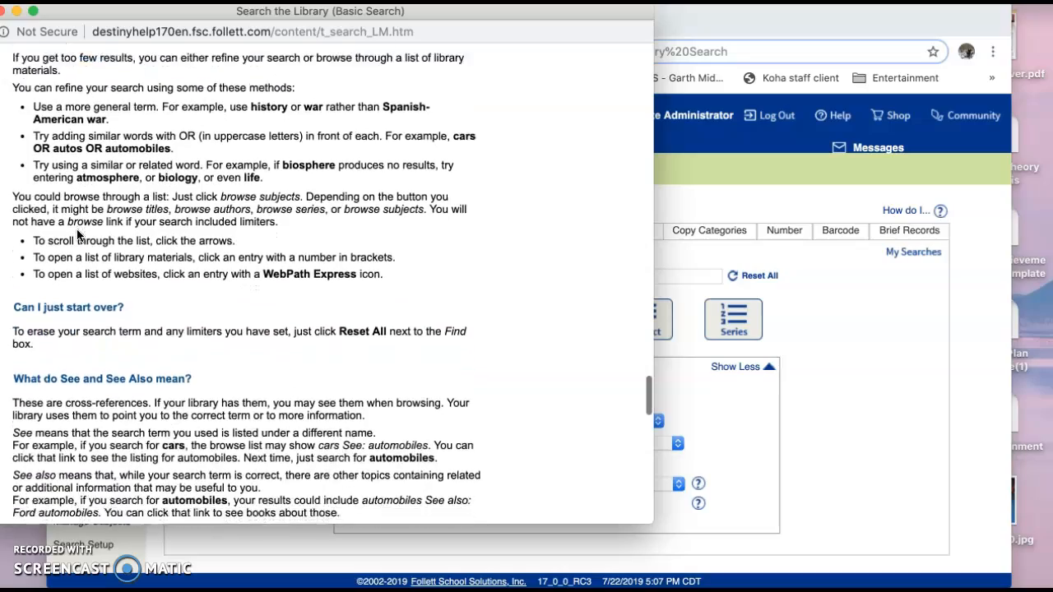
scroll(77, 231, "down", 3)
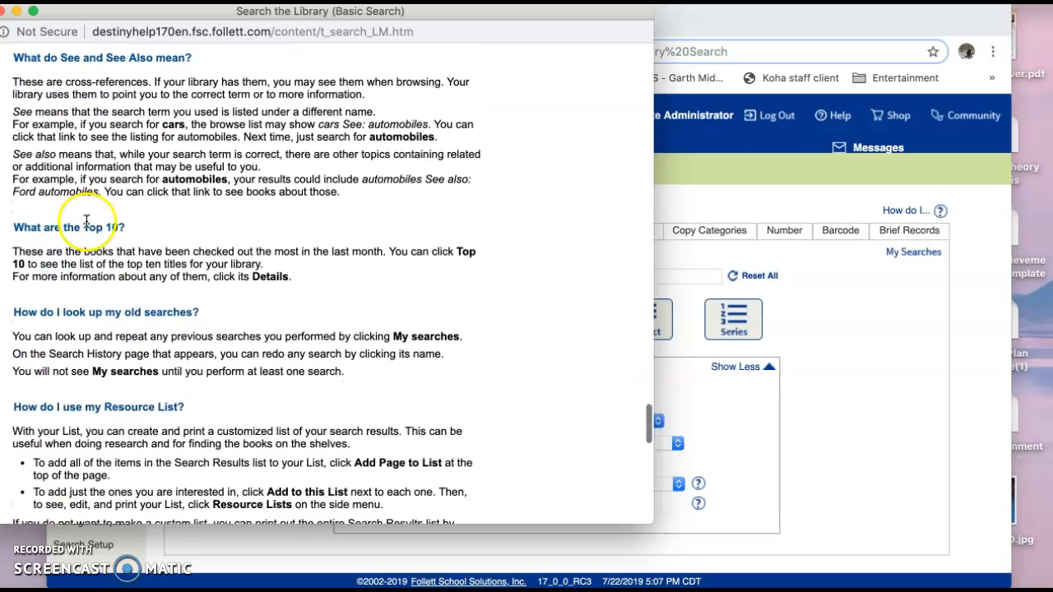
scroll(223, 328, "down", 10)
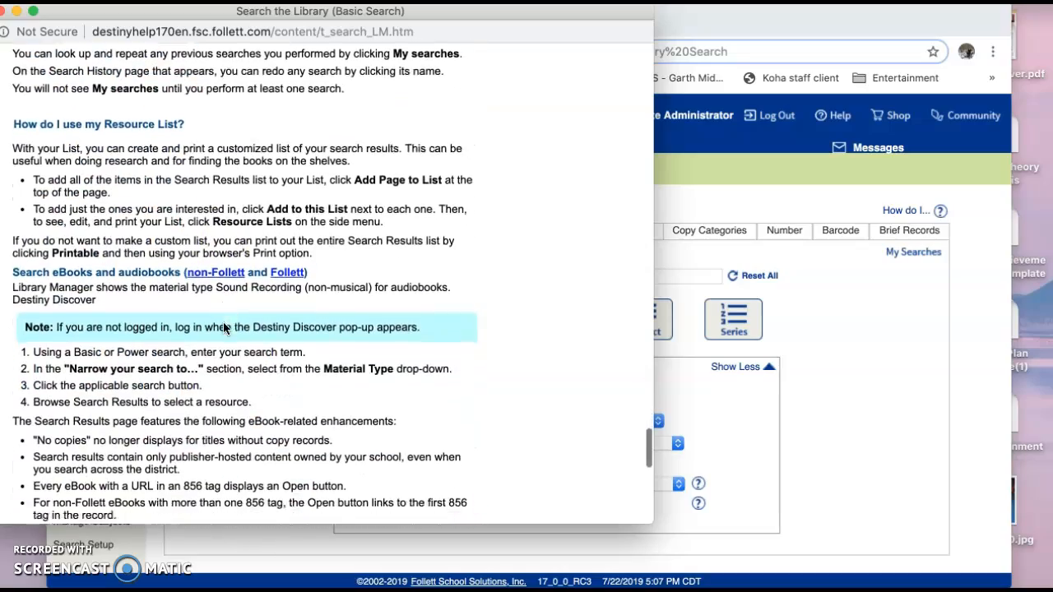
scroll(223, 327, "down", 5)
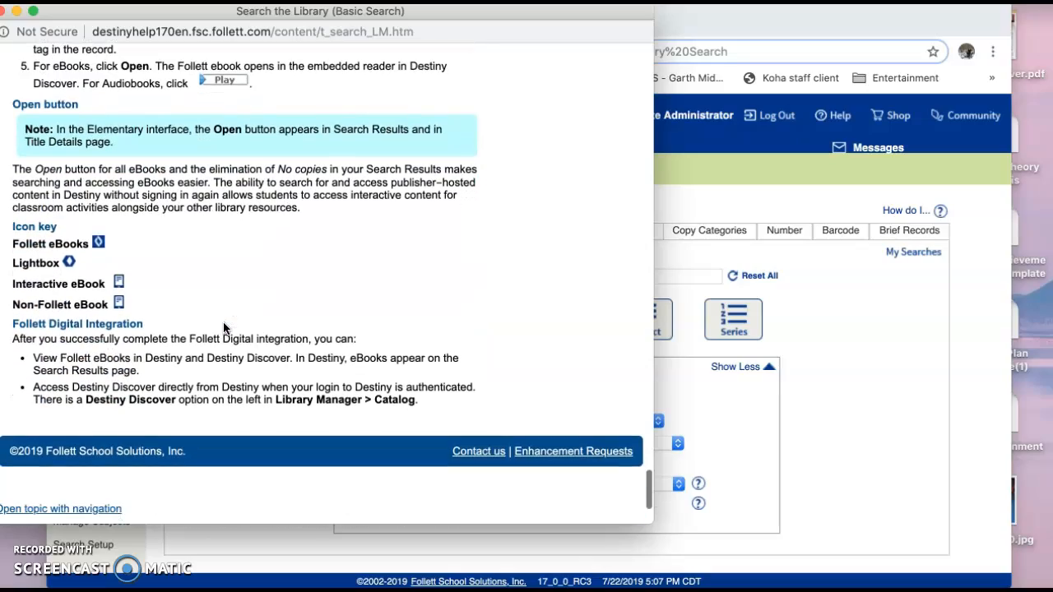
Close the Basic Search help window to return to the library search form.
scroll(223, 328, "up", 20)
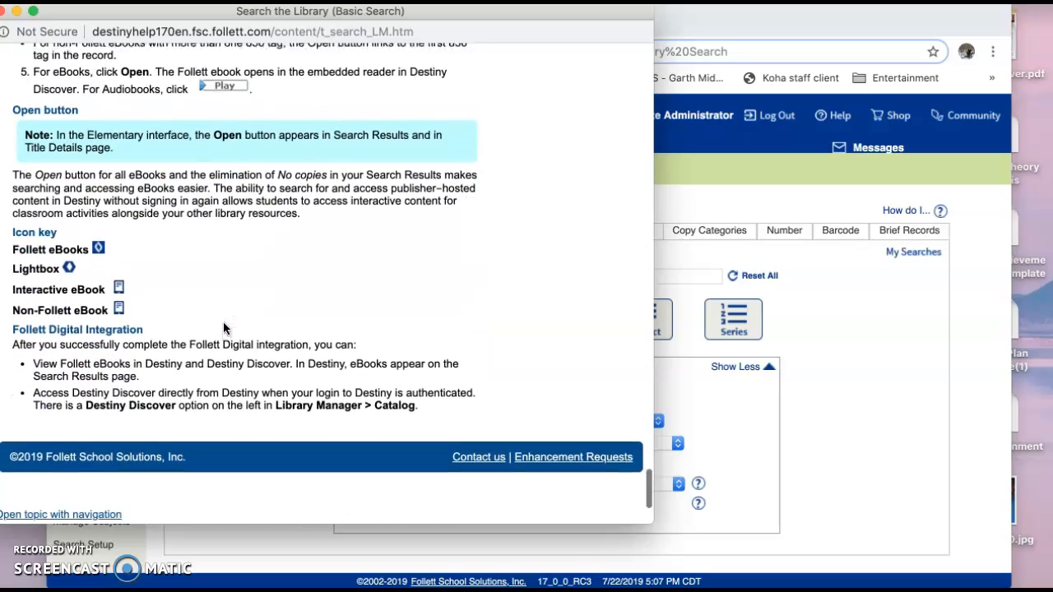
scroll(223, 328, "up", 8)
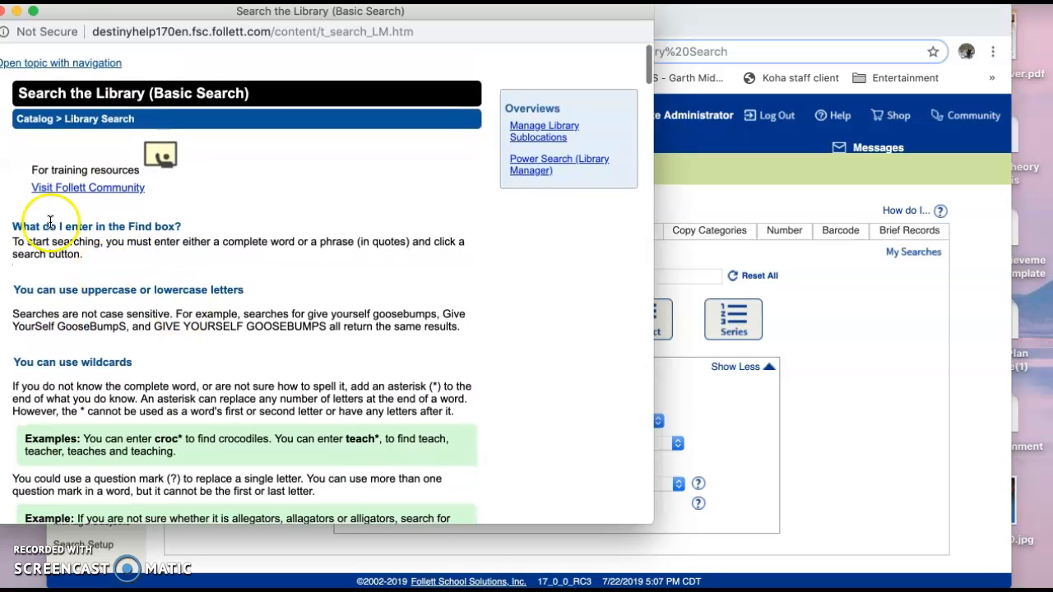
left_click_drag(12, 15, 33, 14)
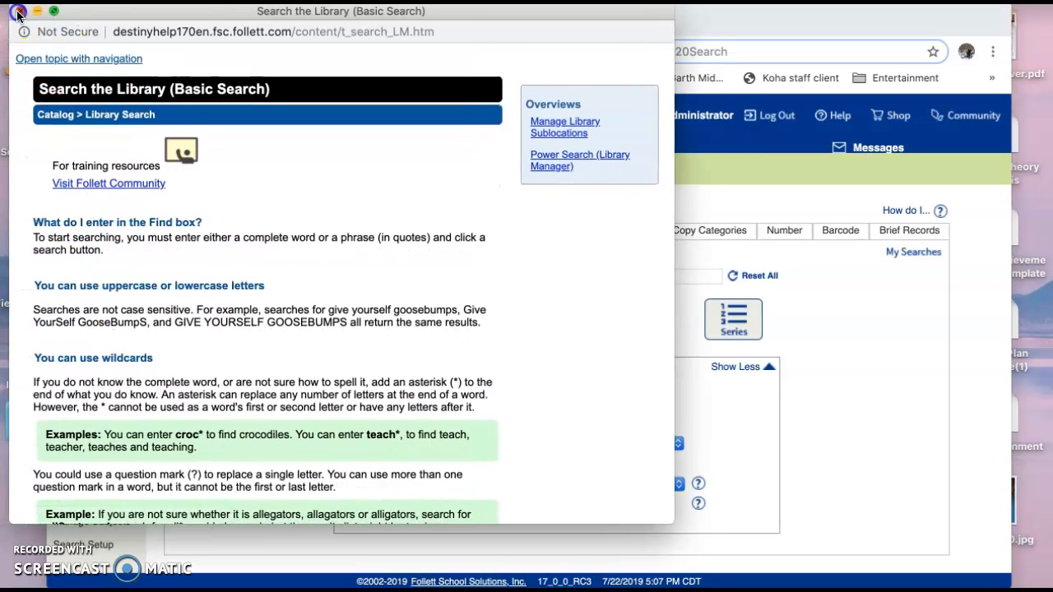
left_click(18, 13)
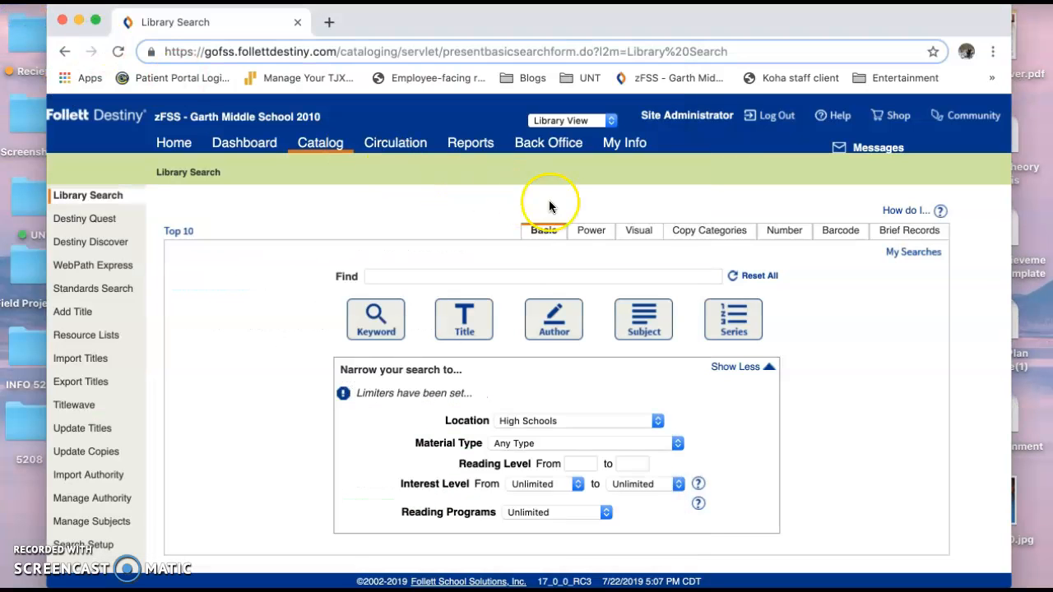
Search the catalog by subject for "world war 2", looking over the material type choices but keeping Any Type.
left_click(441, 278)
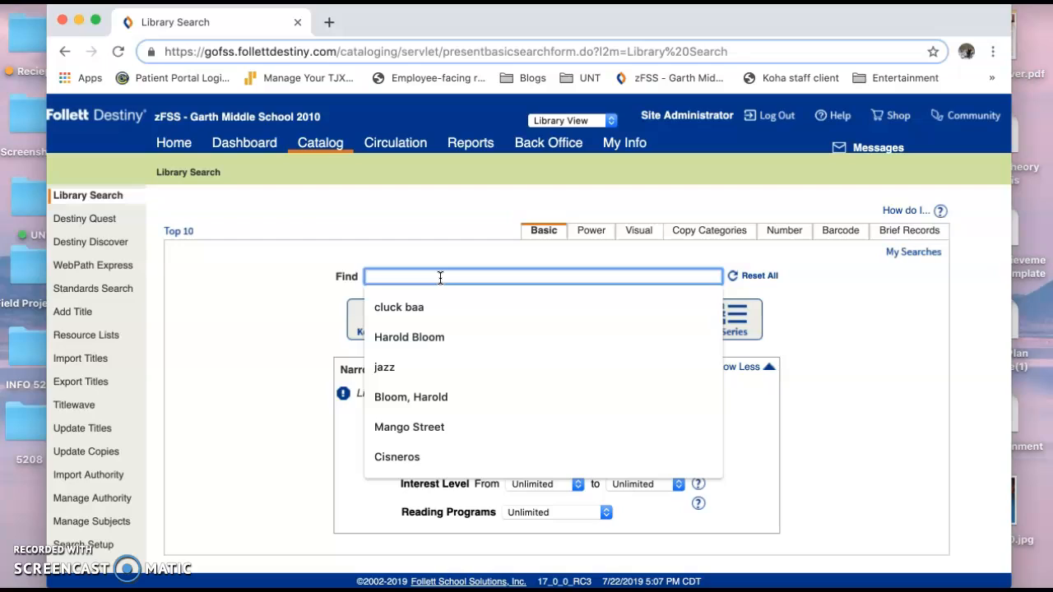
type("world war 2")
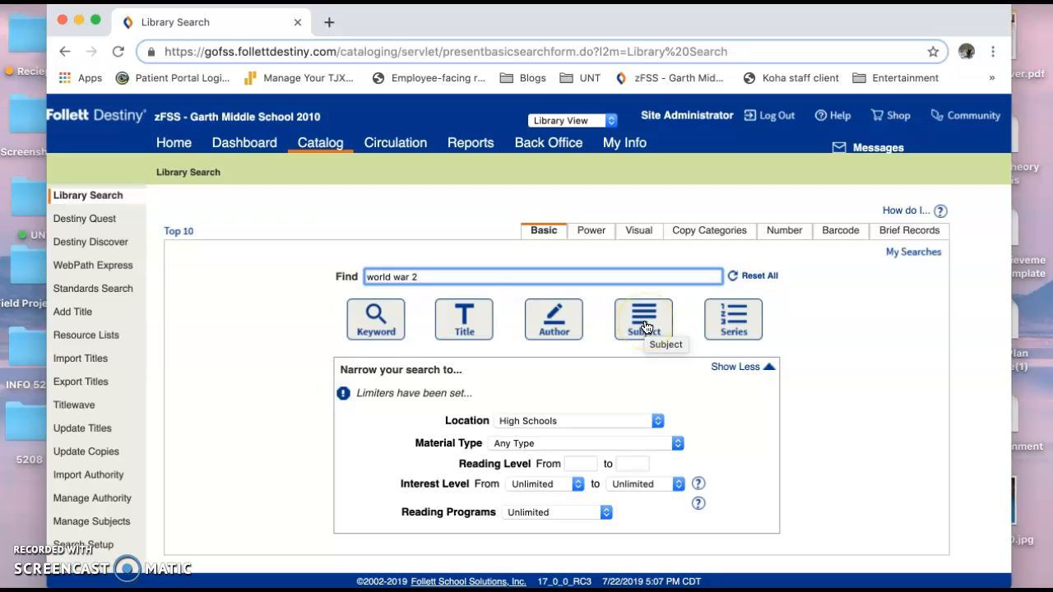
left_click(551, 443)
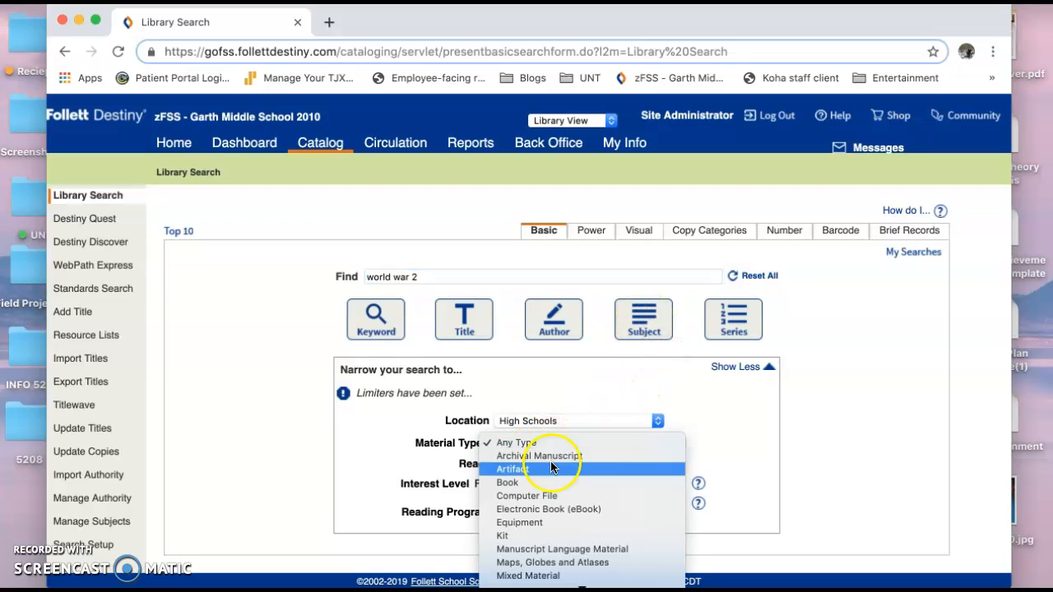
left_click(550, 514)
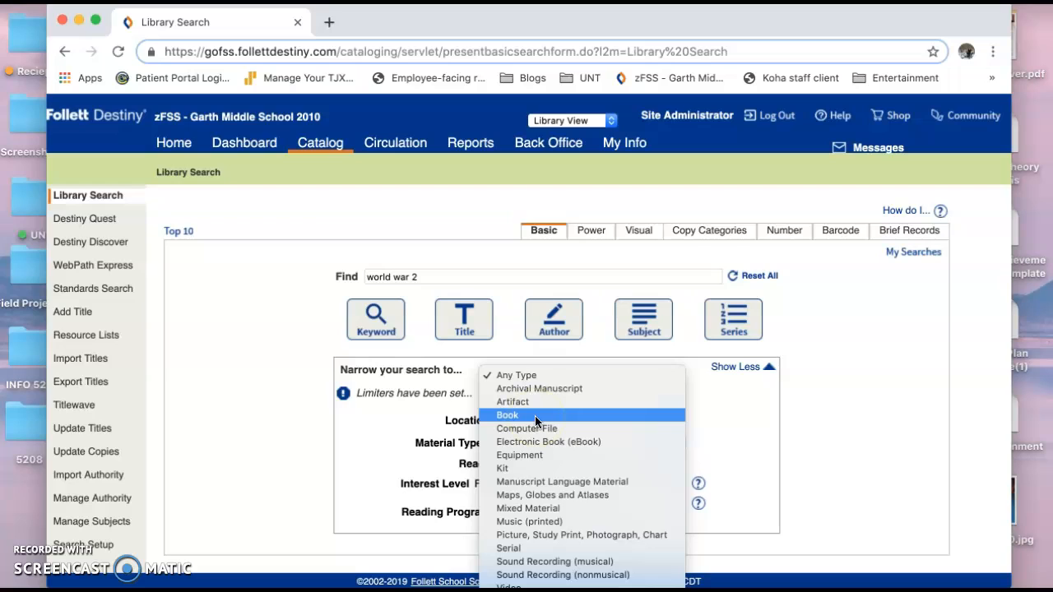
left_click(422, 405)
left_click(631, 318)
left_click(442, 274)
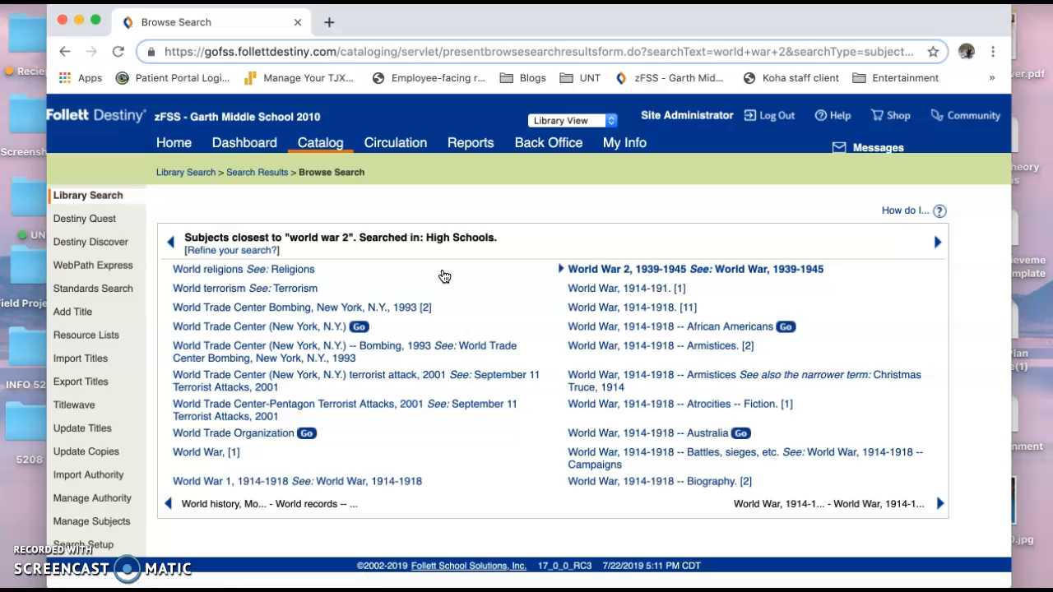
left_click(110, 63)
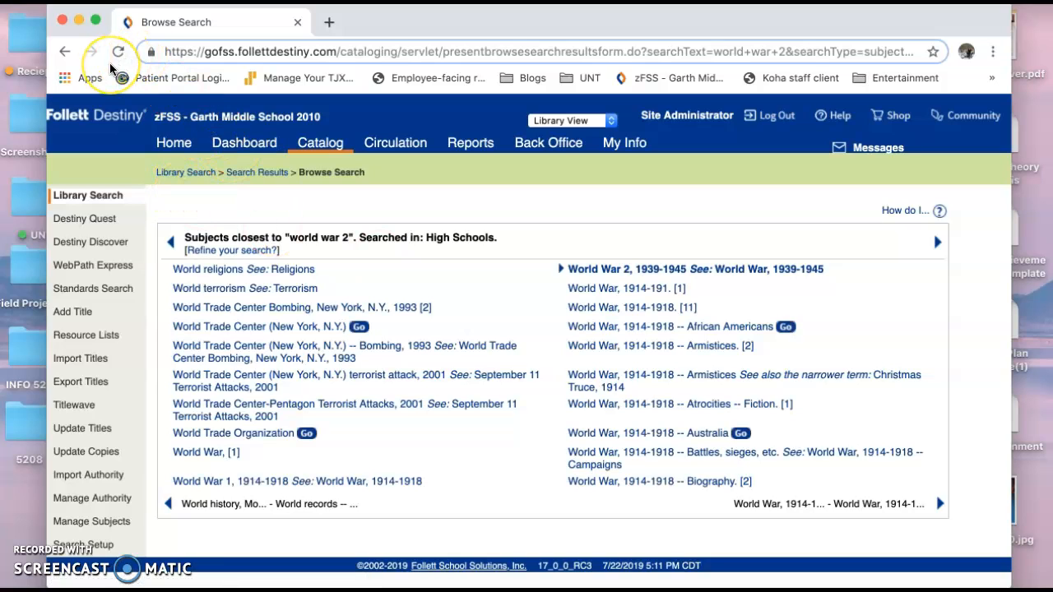
left_click(63, 53)
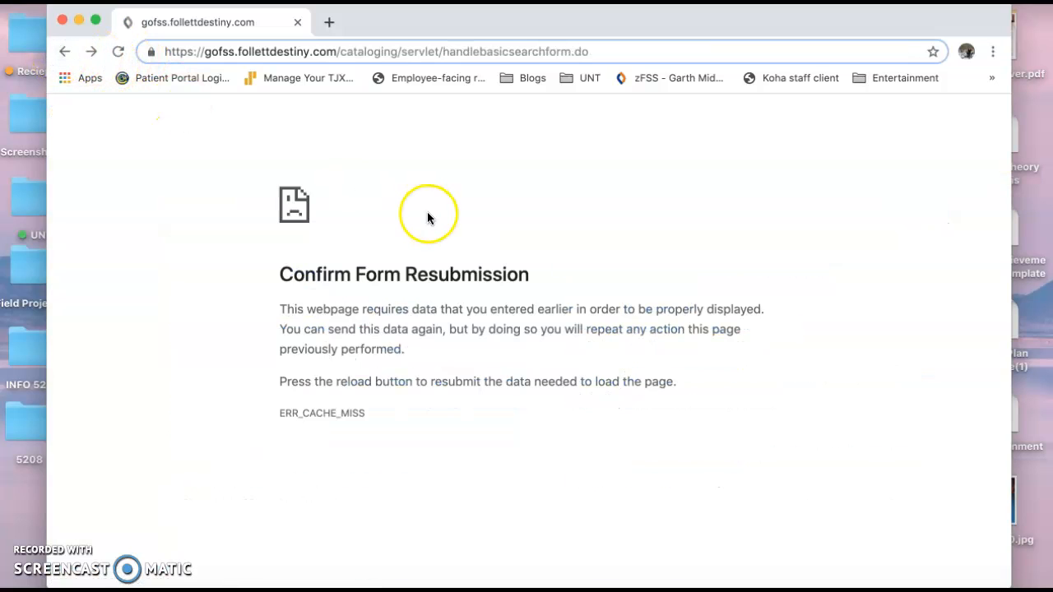
left_click(92, 51)
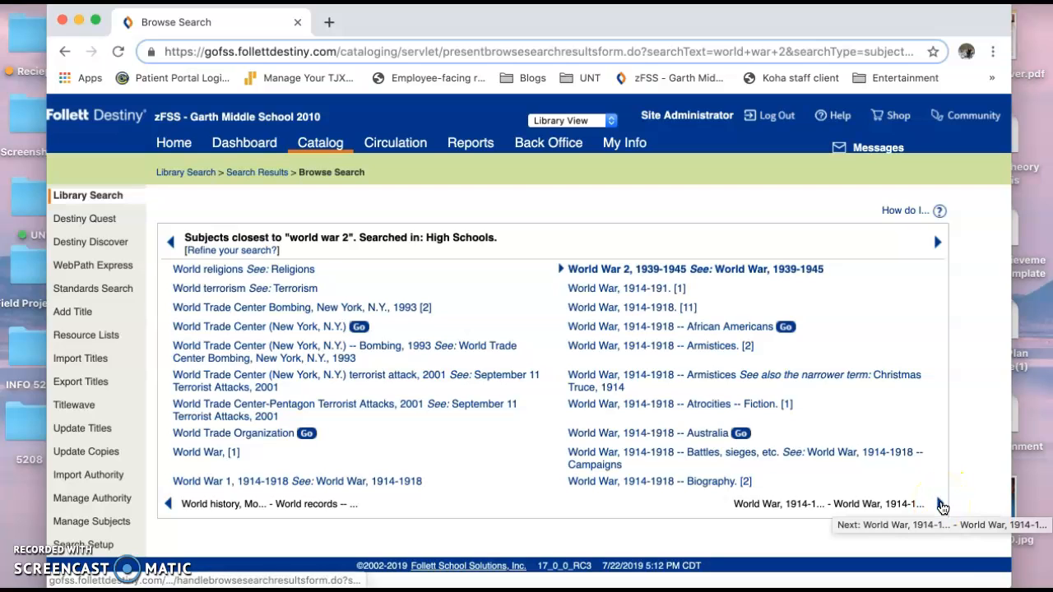
Page forward through the subject headings closest to "world war 2" and return to the set starting at World religions.
left_click(942, 506)
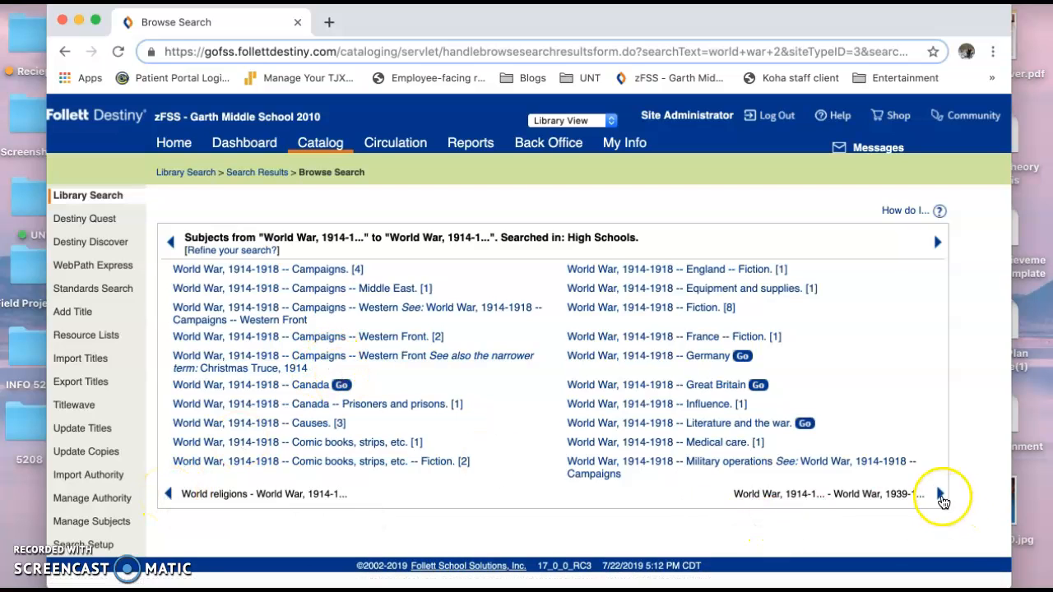
left_click(940, 495)
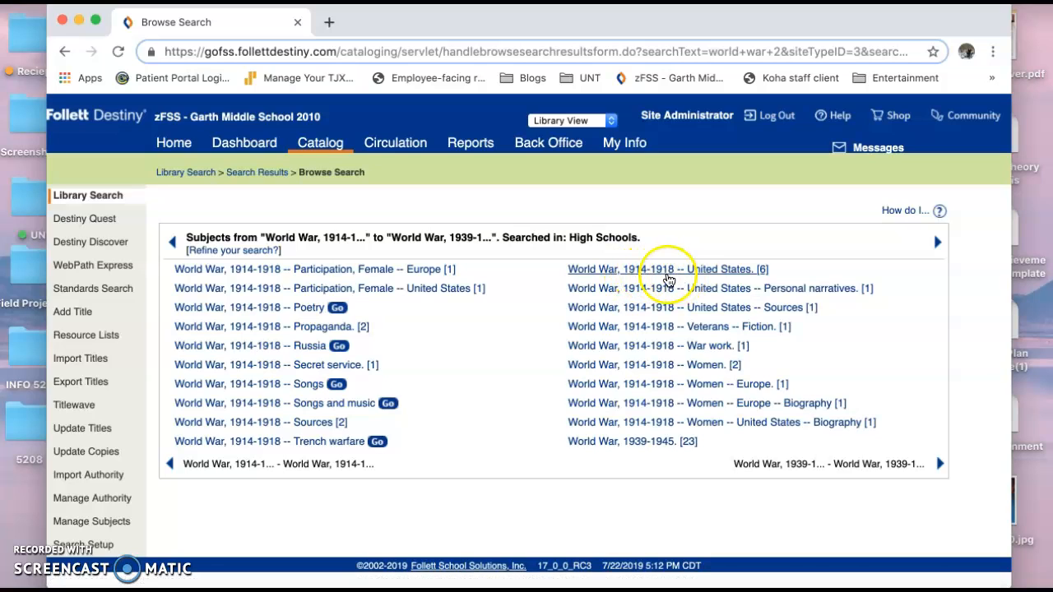
left_click(186, 465)
left_click(172, 468)
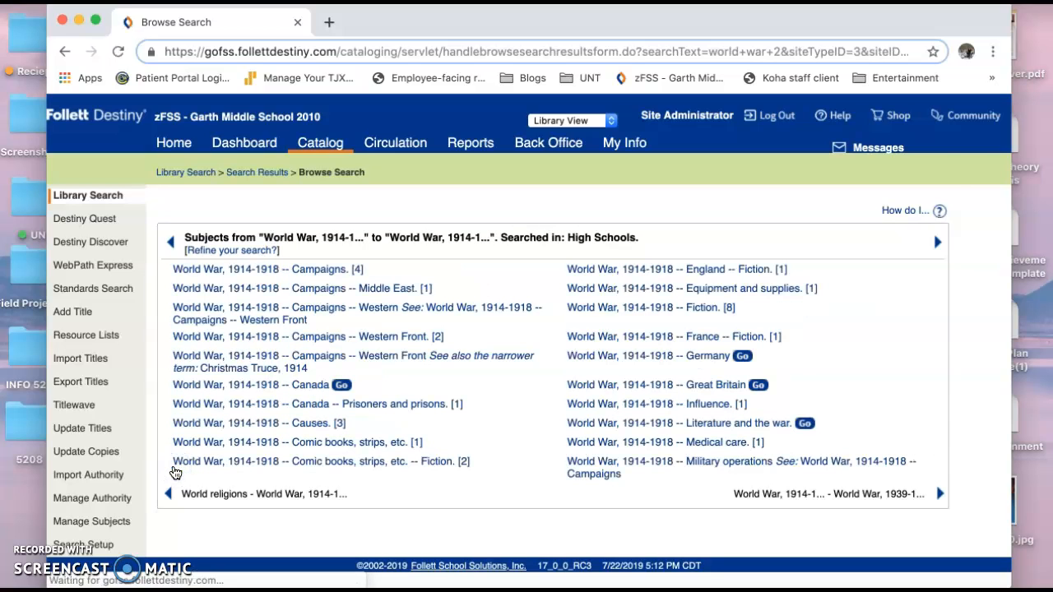
left_click(169, 495)
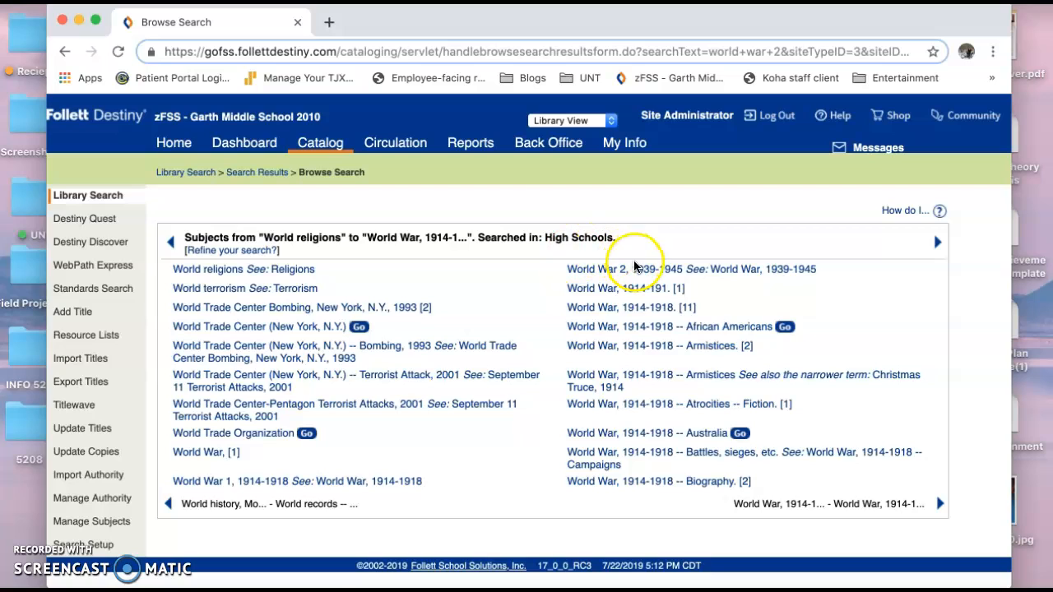
Follow the World War 2, 1939-1945 cross-reference and browse its headings to open the titles under World War, 1939-1945 -- United States.
left_click(637, 274)
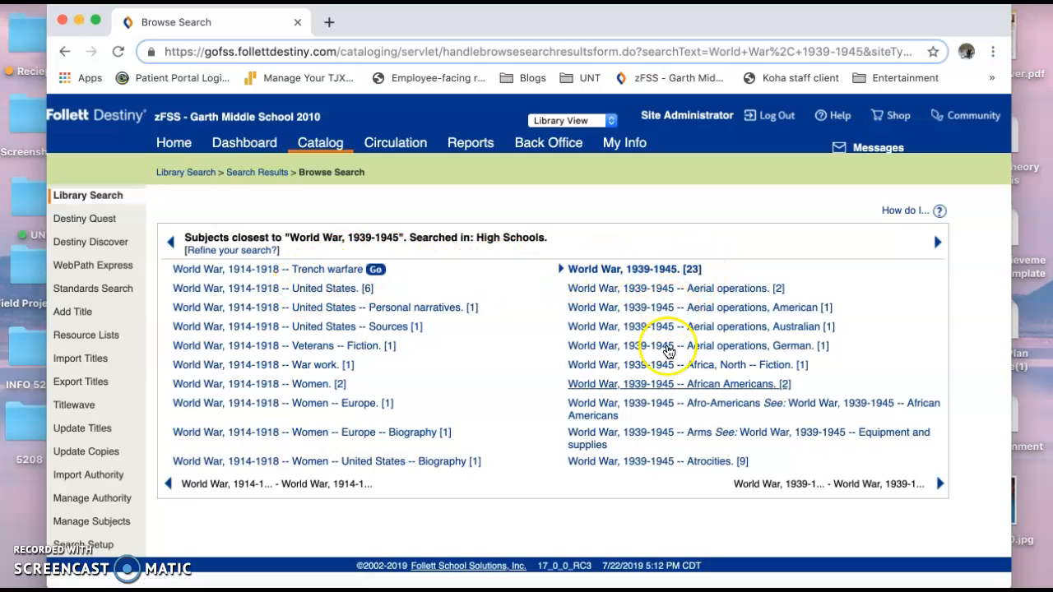
left_click(939, 484)
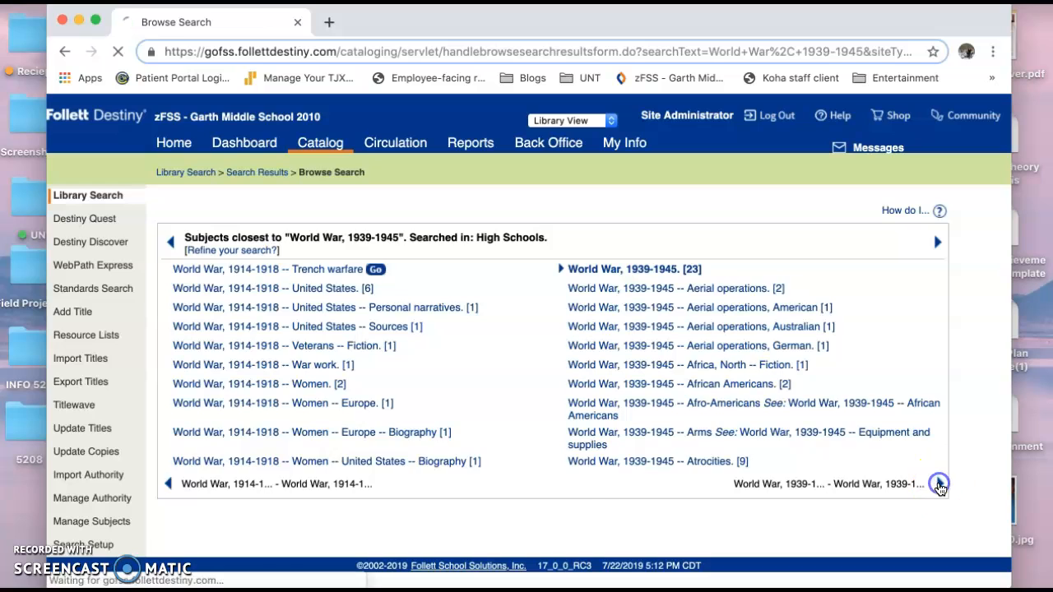
left_click(938, 512)
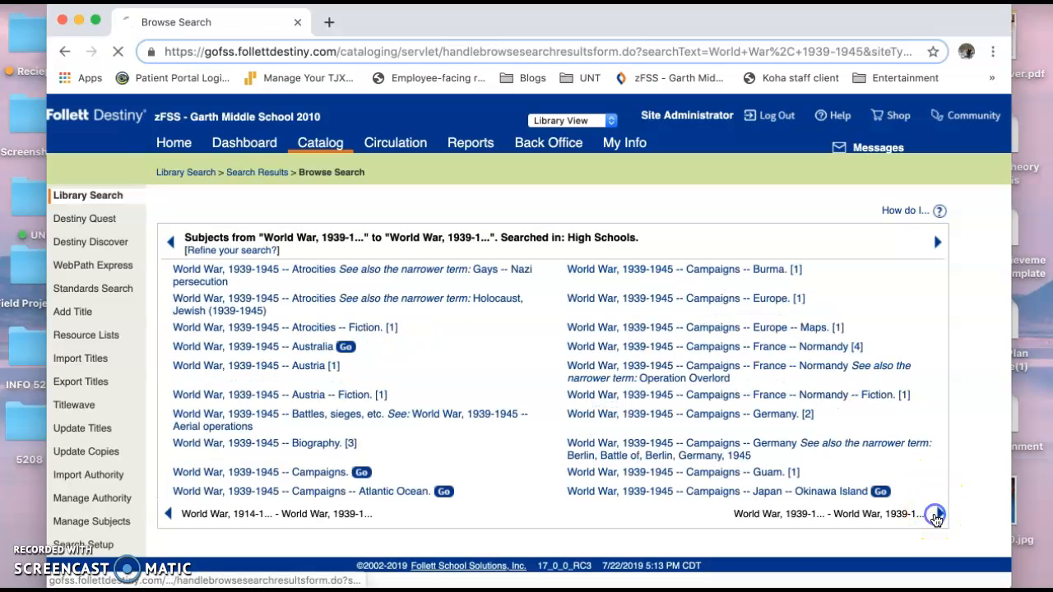
left_click(939, 483)
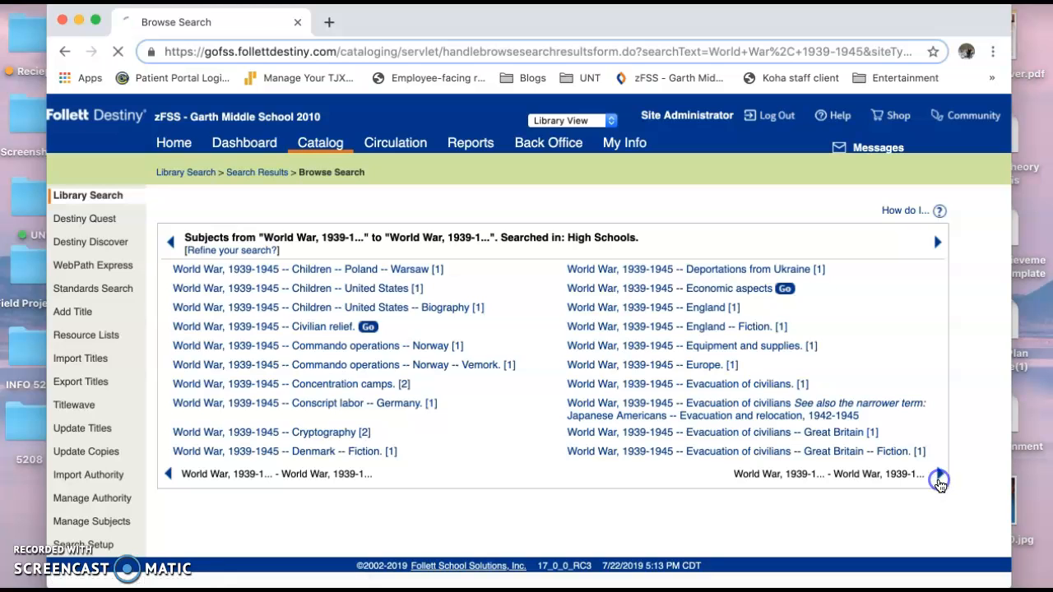
left_click(939, 483)
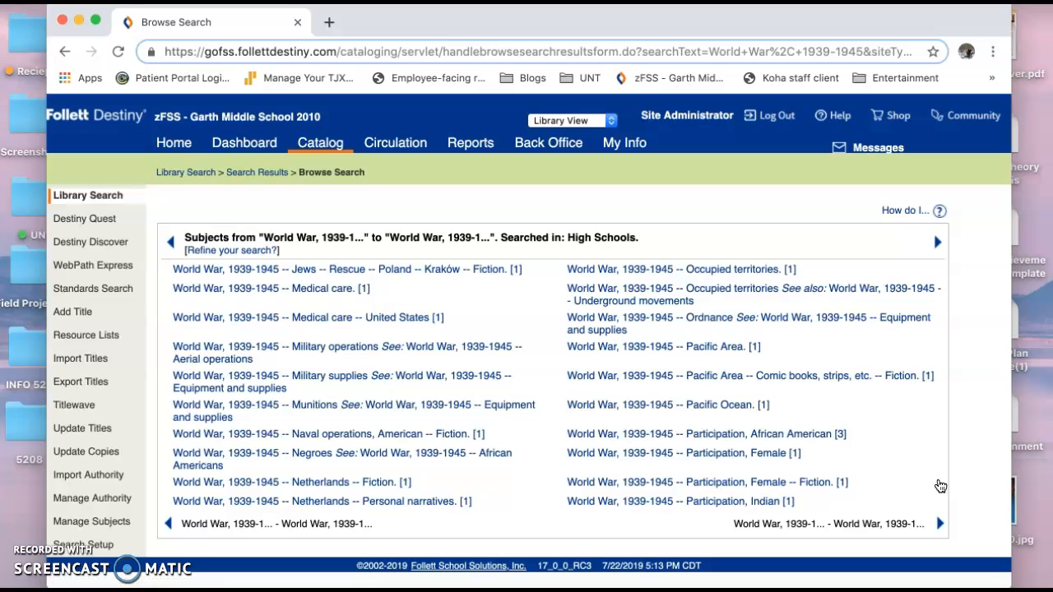
left_click(936, 522)
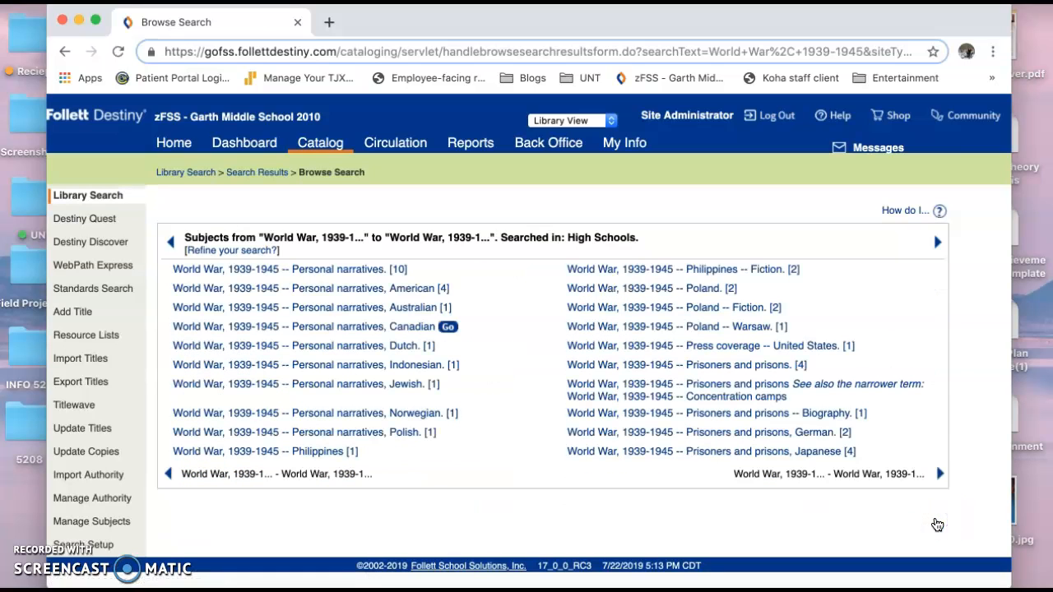
left_click(938, 473)
left_click(936, 493)
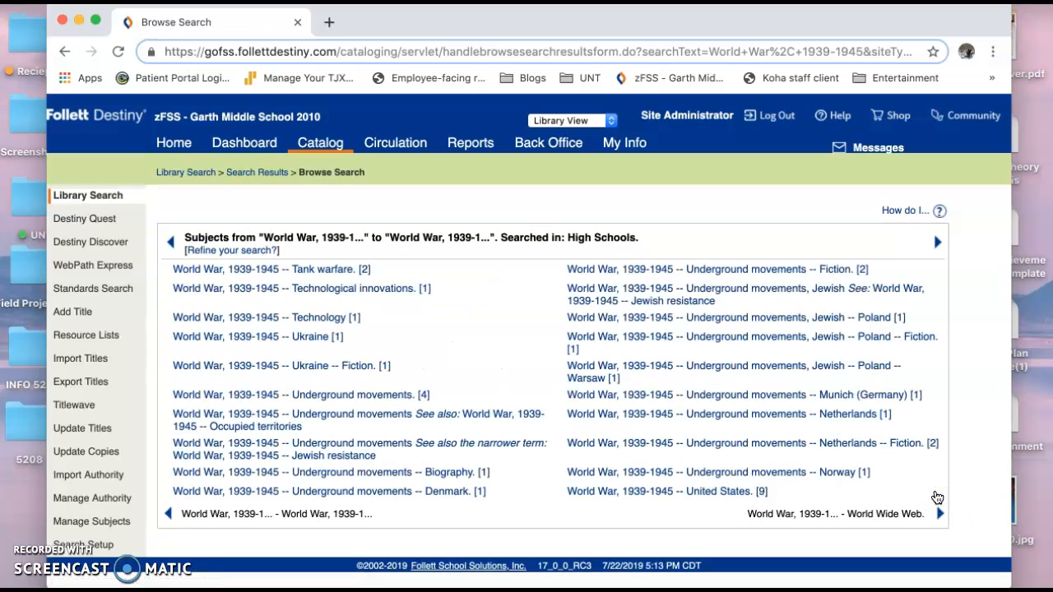
left_click(692, 492)
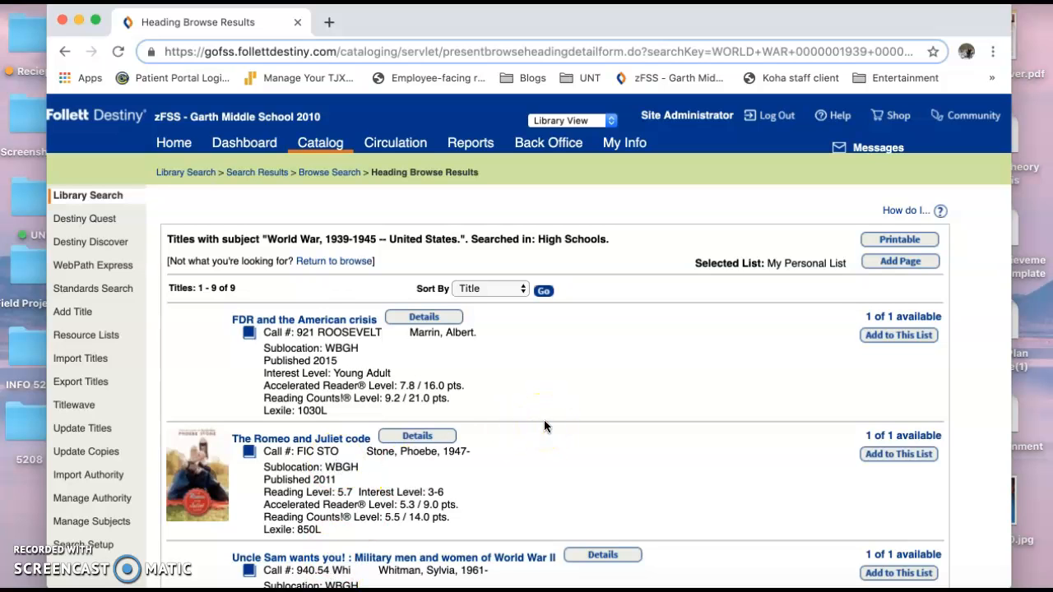
Review the listed titles for call numbers, reading levels and copy availability.
scroll(263, 371, "down", 3)
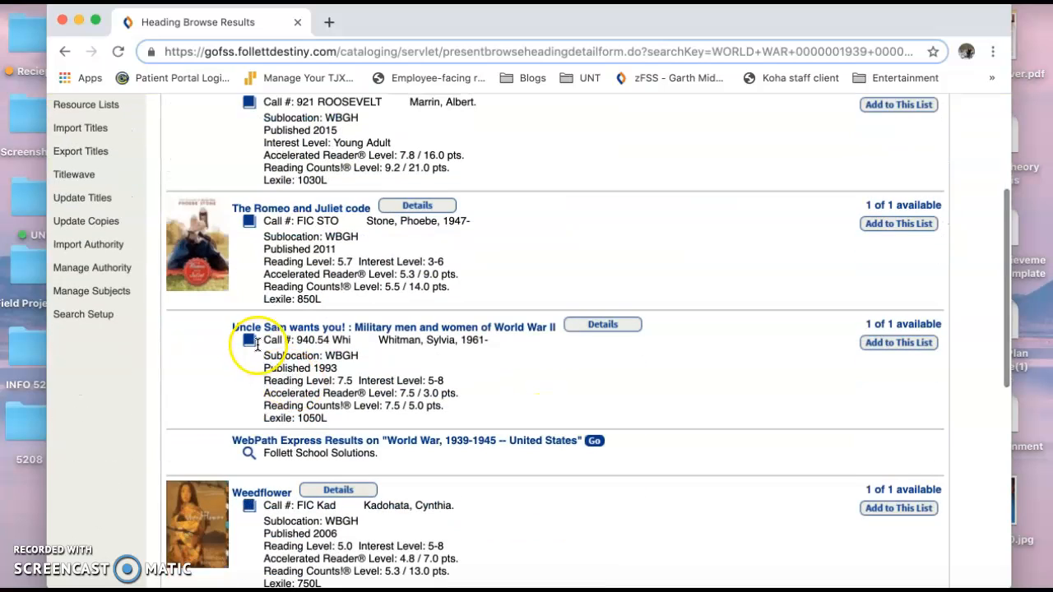
scroll(256, 346, "down", 2)
scroll(247, 343, "down", 4)
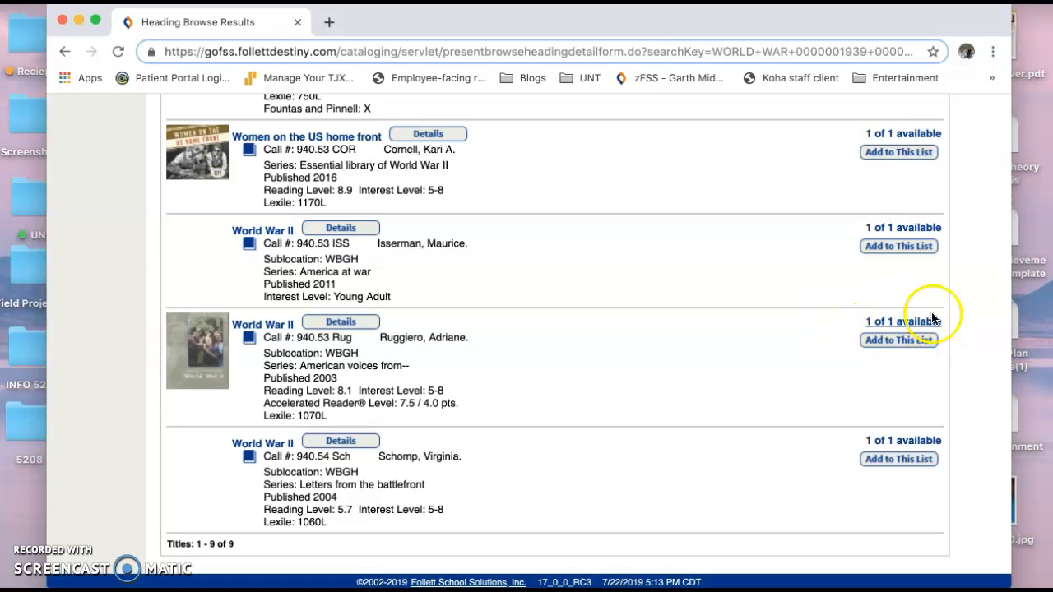
scroll(365, 332, "up", 7)
scroll(365, 333, "up", 1)
scroll(364, 333, "down", 3)
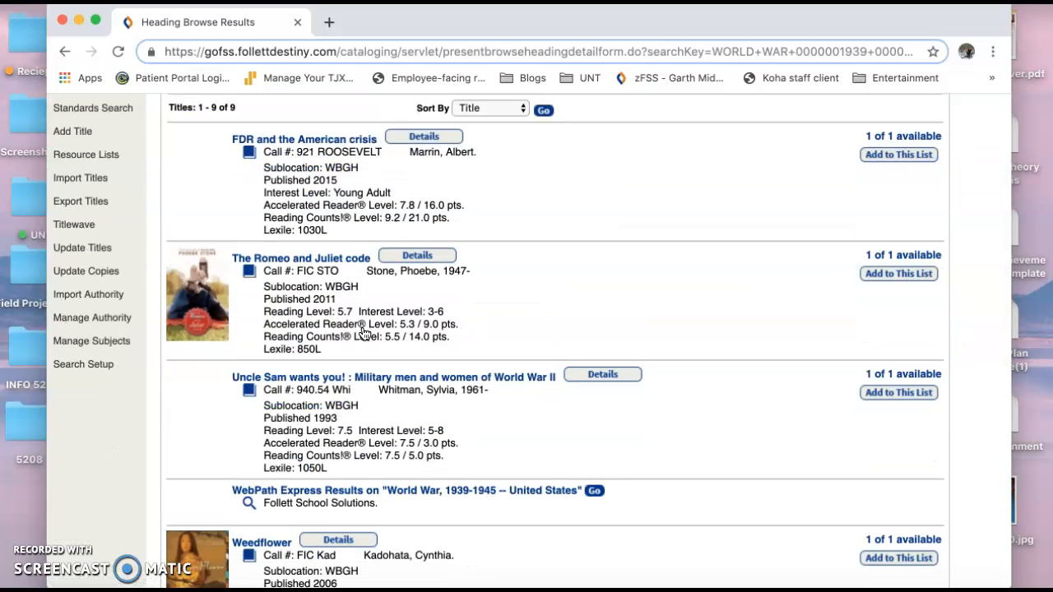
scroll(364, 332, "down", 3)
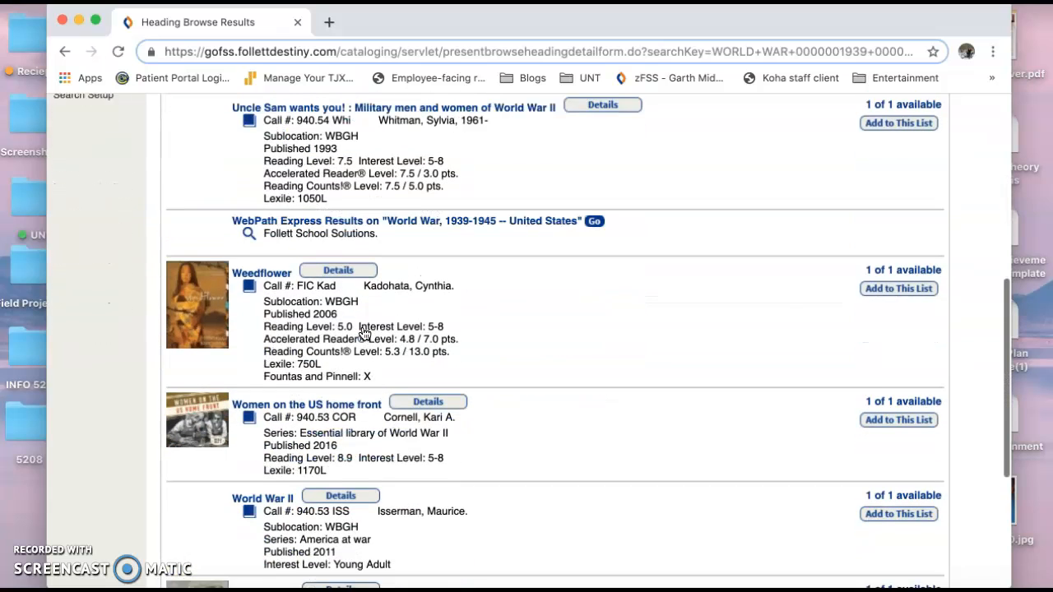
scroll(365, 333, "down", 2)
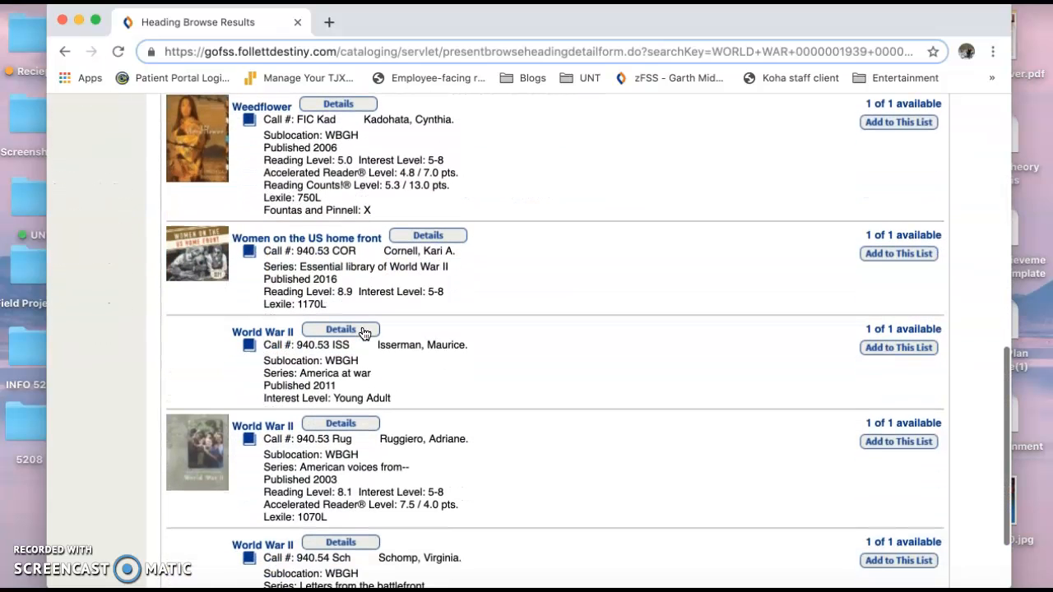
scroll(365, 332, "up", 1)
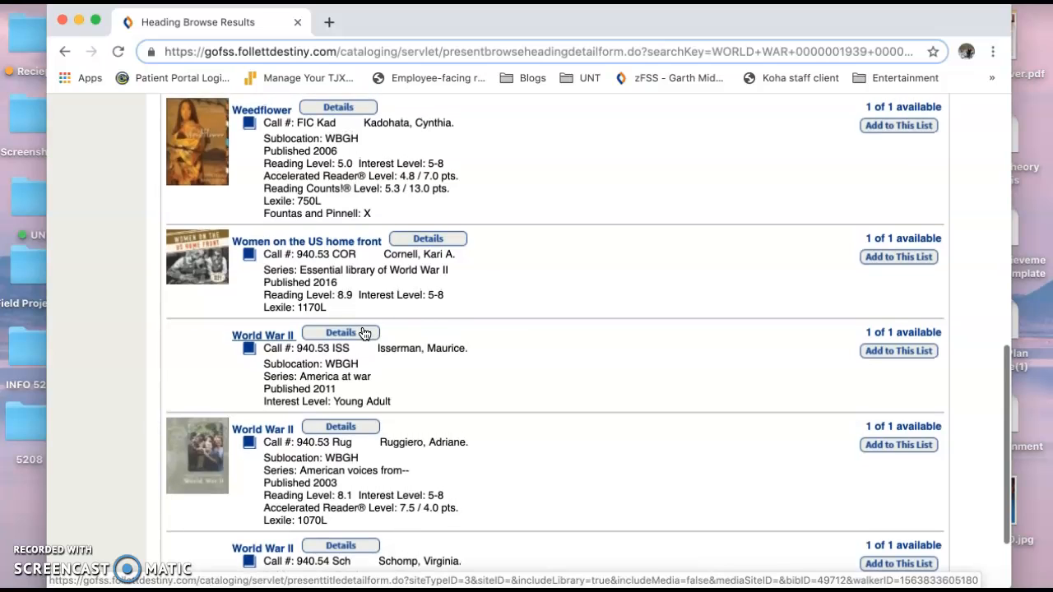
Open the title "Women on the US home front" and examine its availability, Explore links, publication info and additional info.
left_click(335, 242)
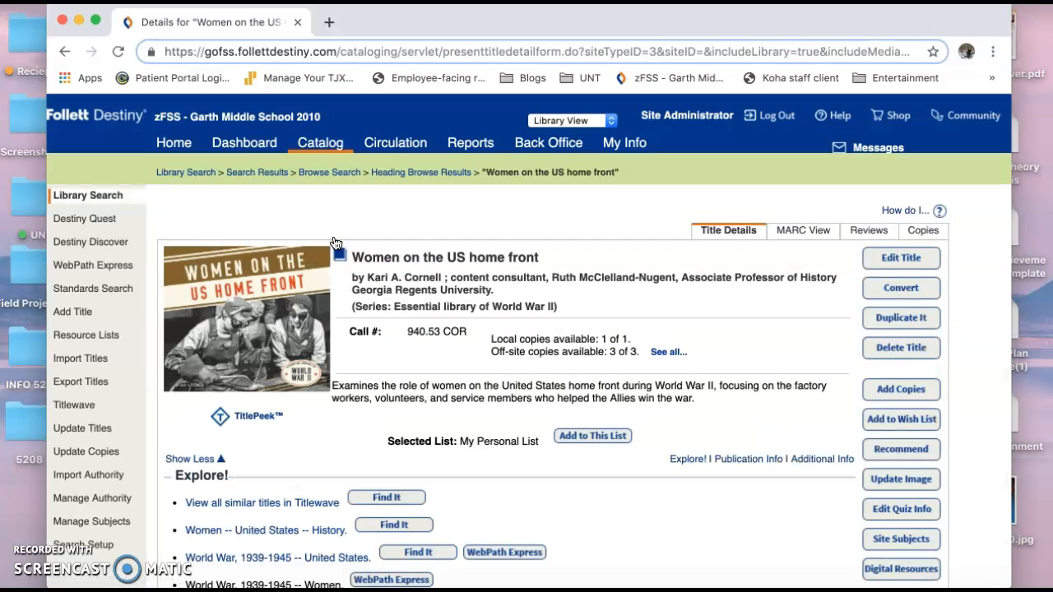
scroll(458, 412, "down", 5)
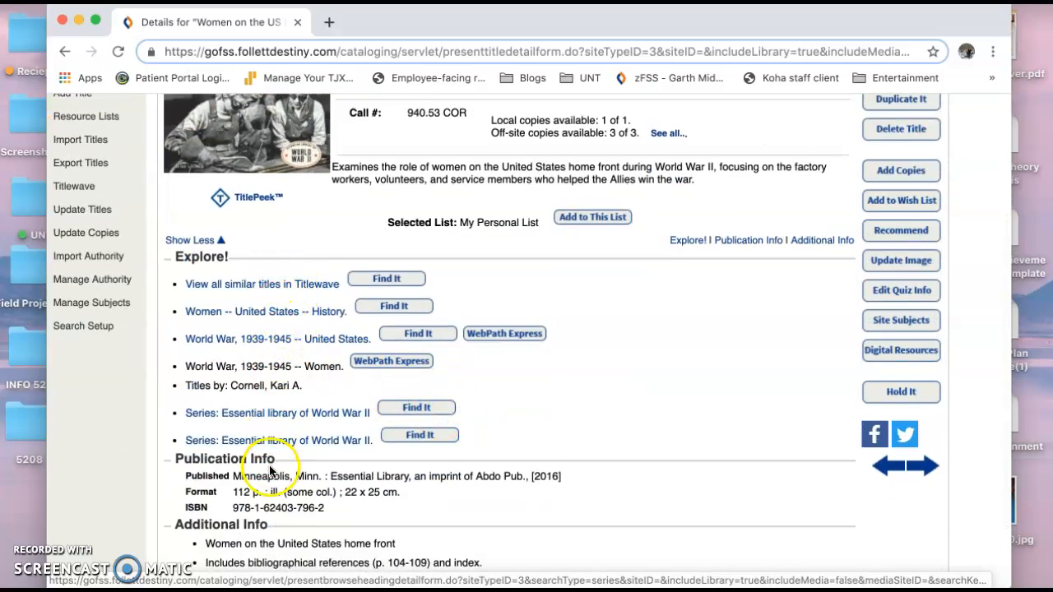
scroll(321, 329, "down", 3)
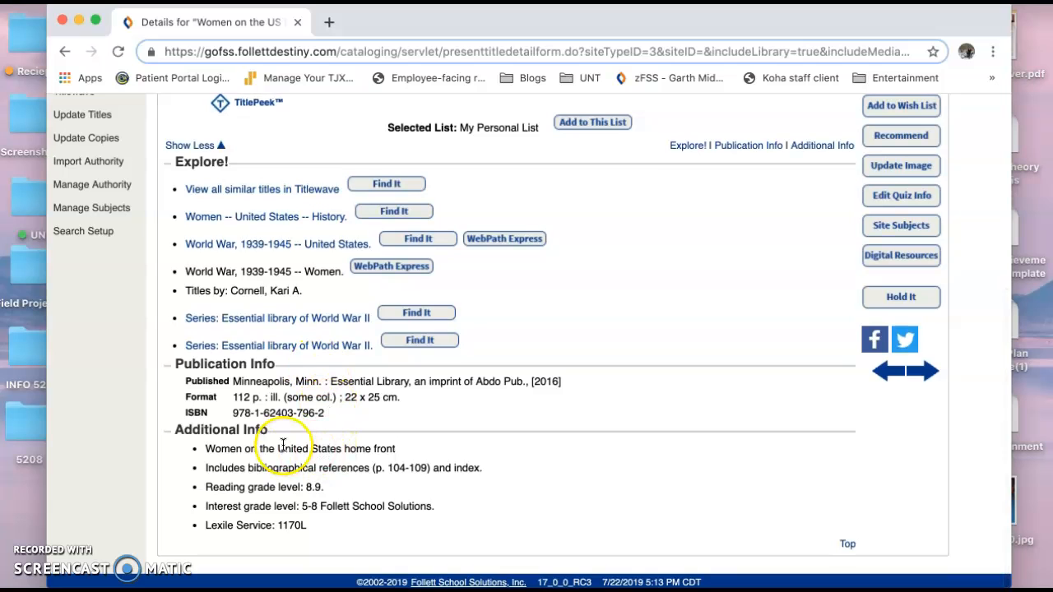
scroll(325, 439, "up", 5)
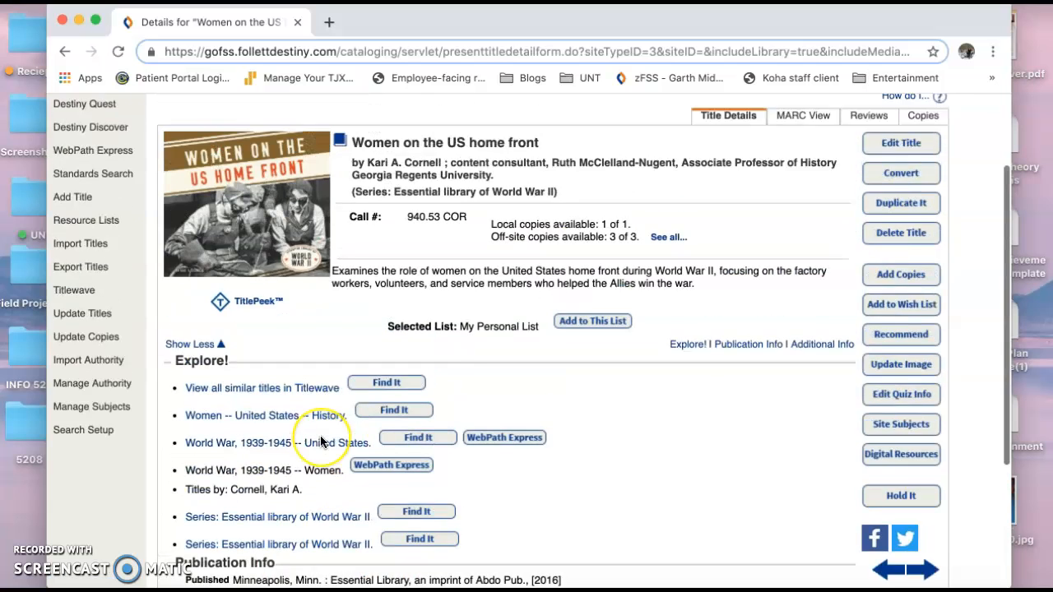
scroll(321, 442, "up", 1)
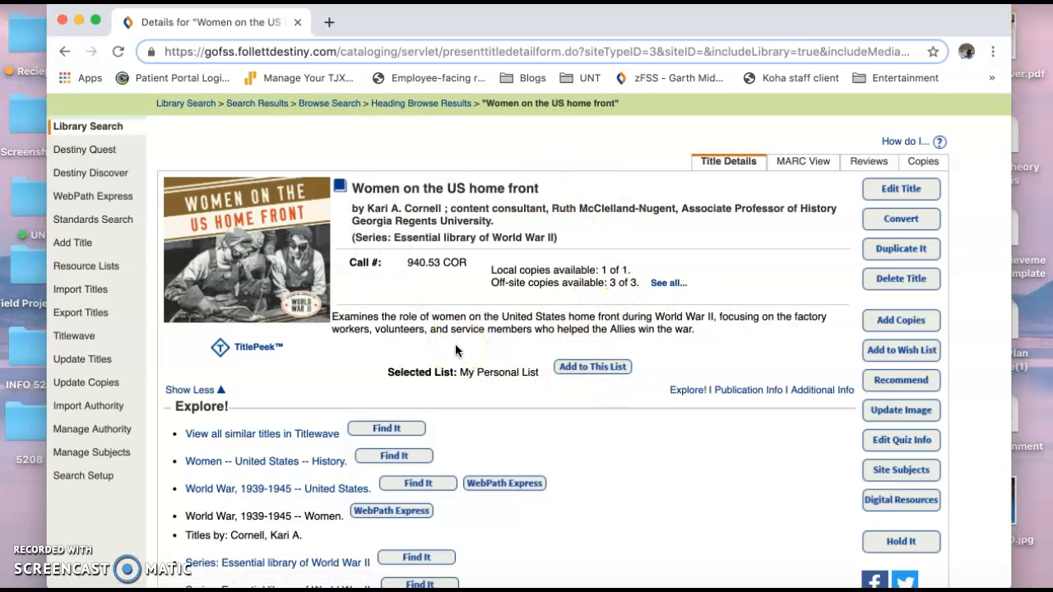
scroll(455, 343, "down", 3)
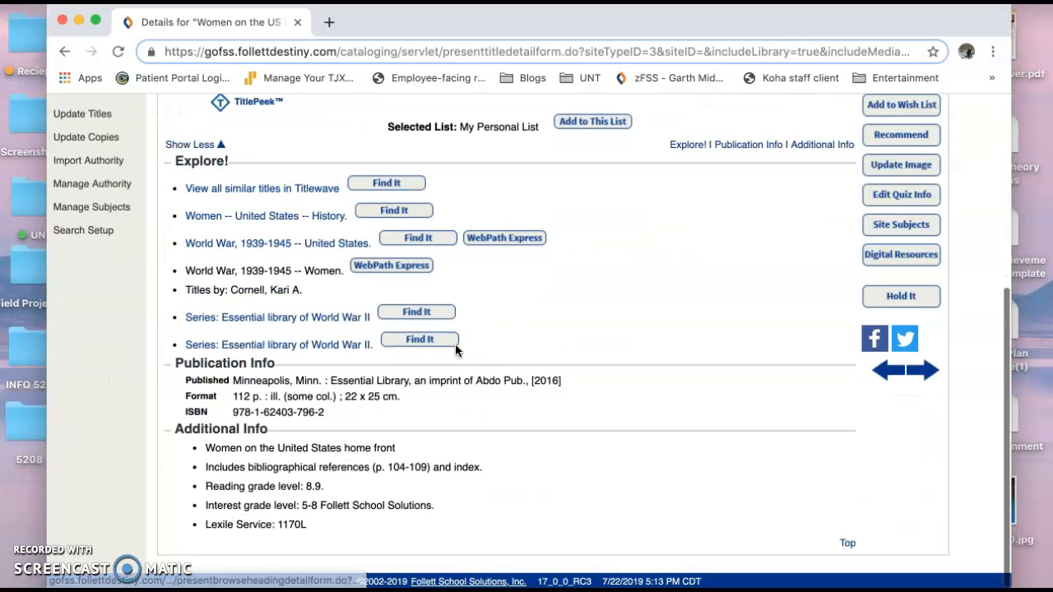
scroll(298, 234, "up", 1)
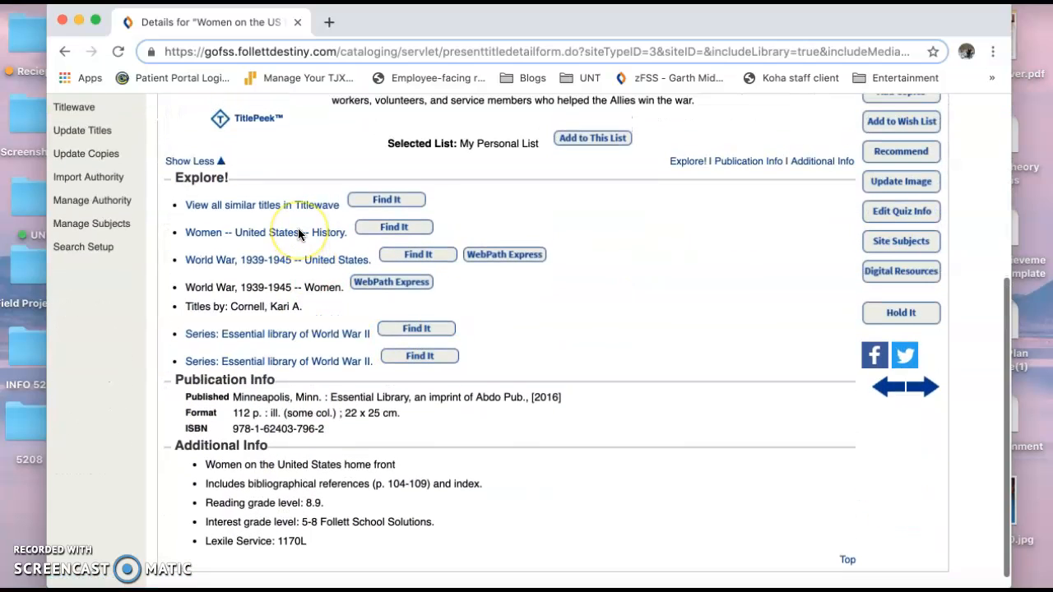
scroll(299, 235, "up", 2)
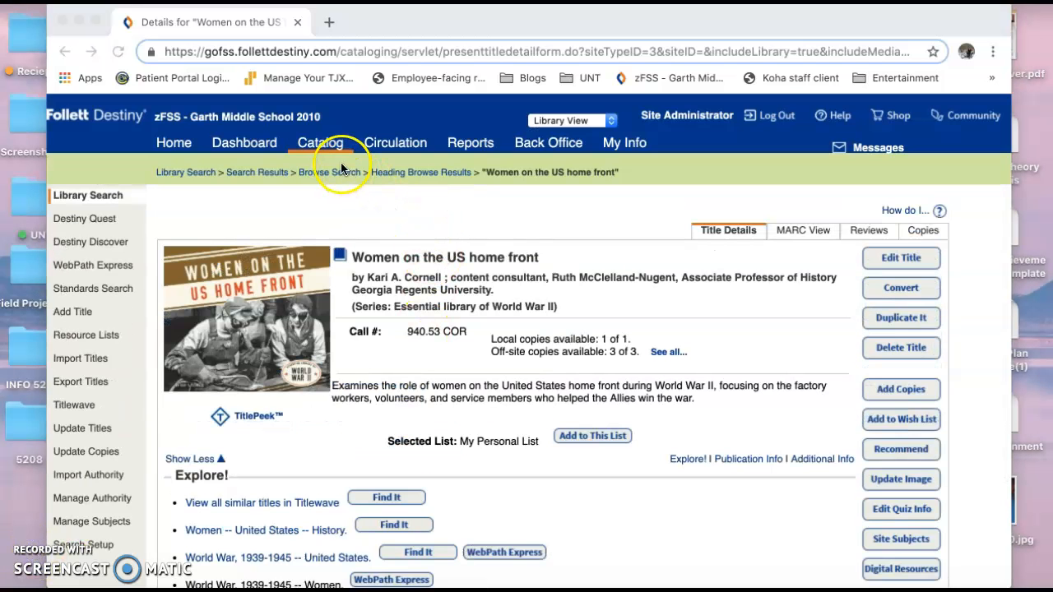
Return to the catalog's Library Search and open the Power search form.
left_click(314, 143)
left_click(314, 145)
left_click(591, 232)
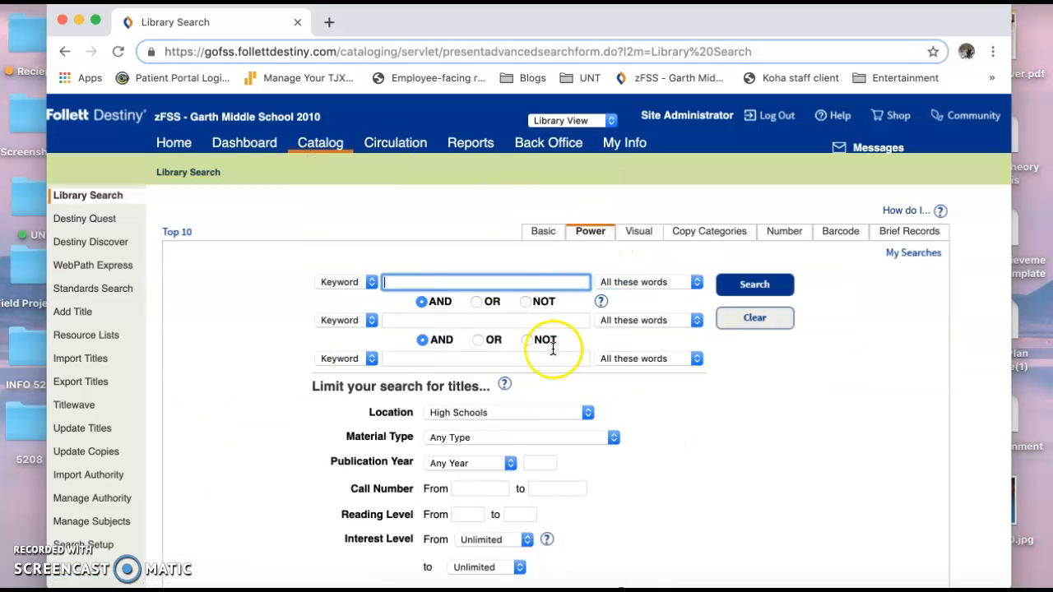
Open the help topic for Power search and read its introductory guidance on fields, search terms and Boolean operators.
scroll(560, 520, "down", 3)
scroll(560, 520, "up", 3)
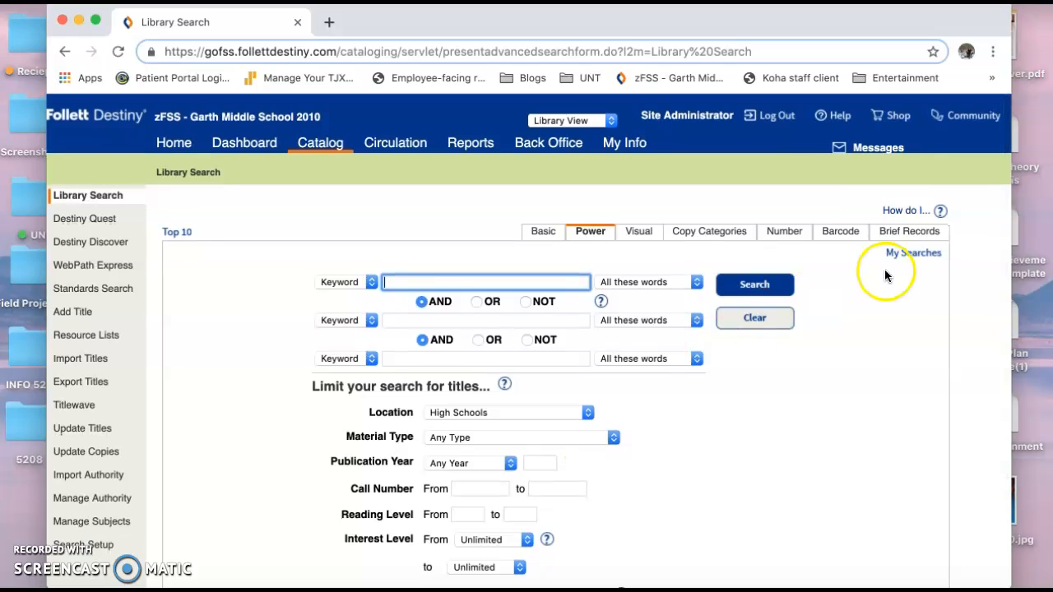
left_click(906, 210)
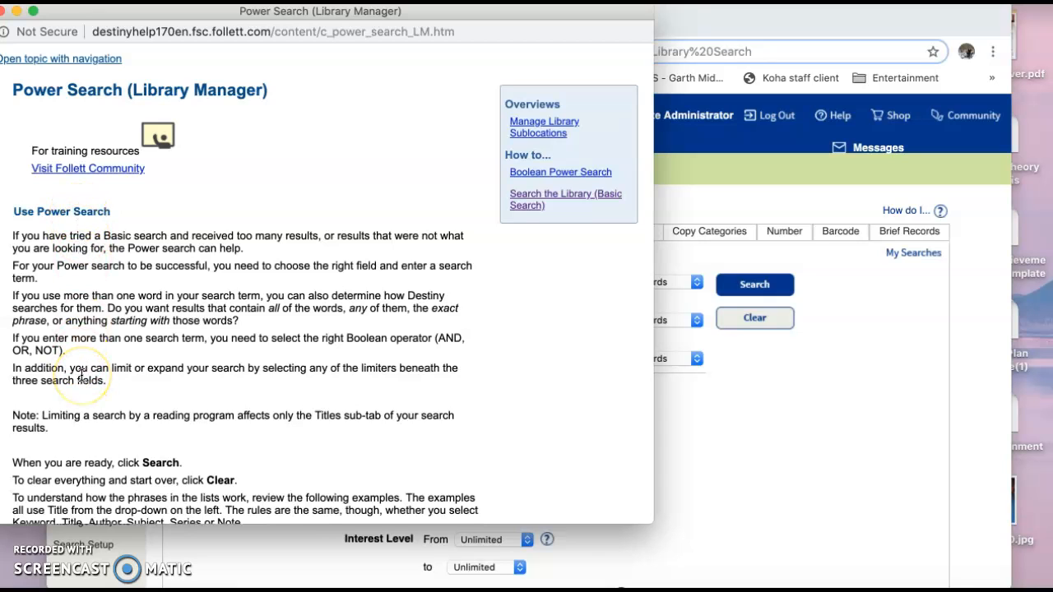
scroll(81, 376, "down", 1)
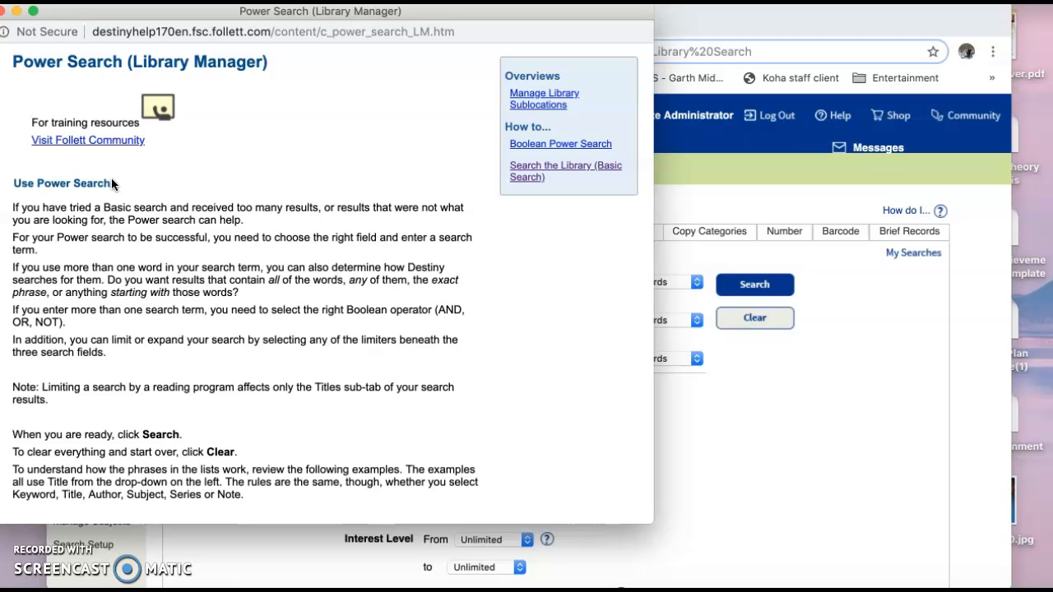
scroll(111, 178, "down", 2)
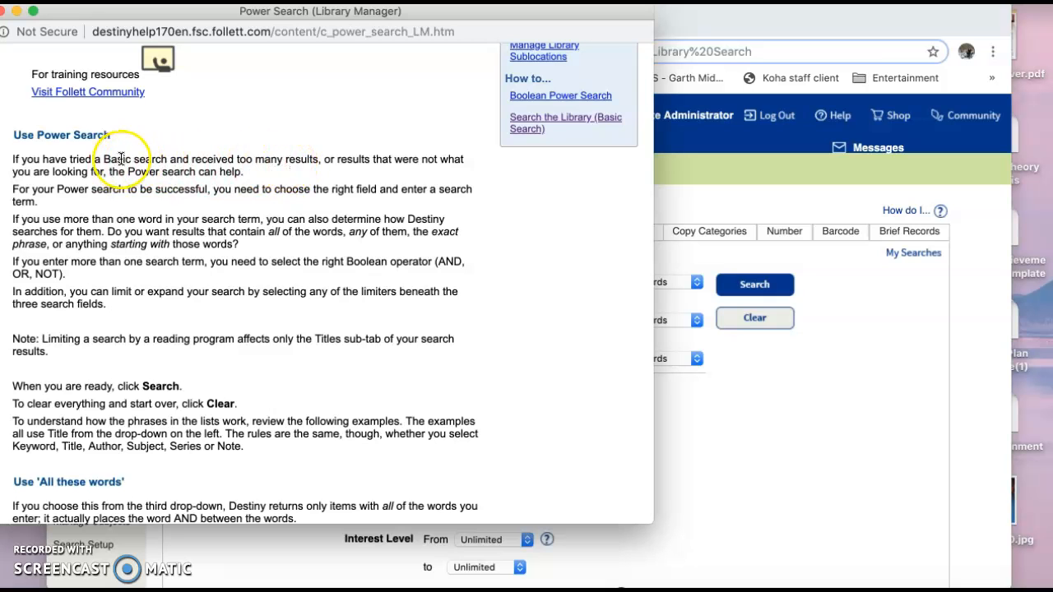
scroll(154, 336, "down", 10)
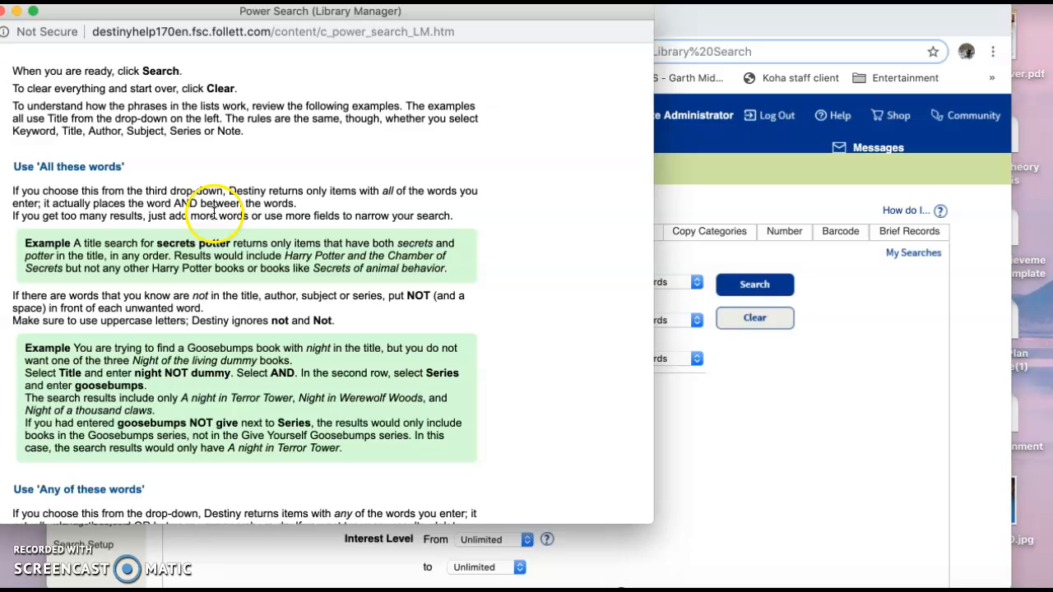
scroll(158, 150, "up", 1)
scroll(157, 148, "down", 3)
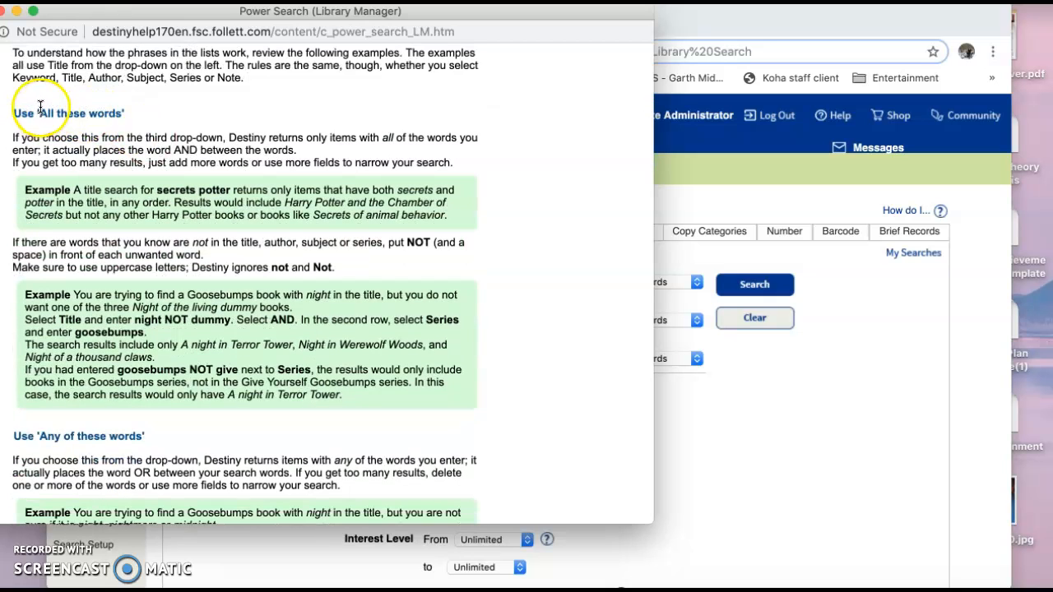
Read the help sections on the All these words, Any of these words, Starts with and This exact phrase options.
left_click(41, 107)
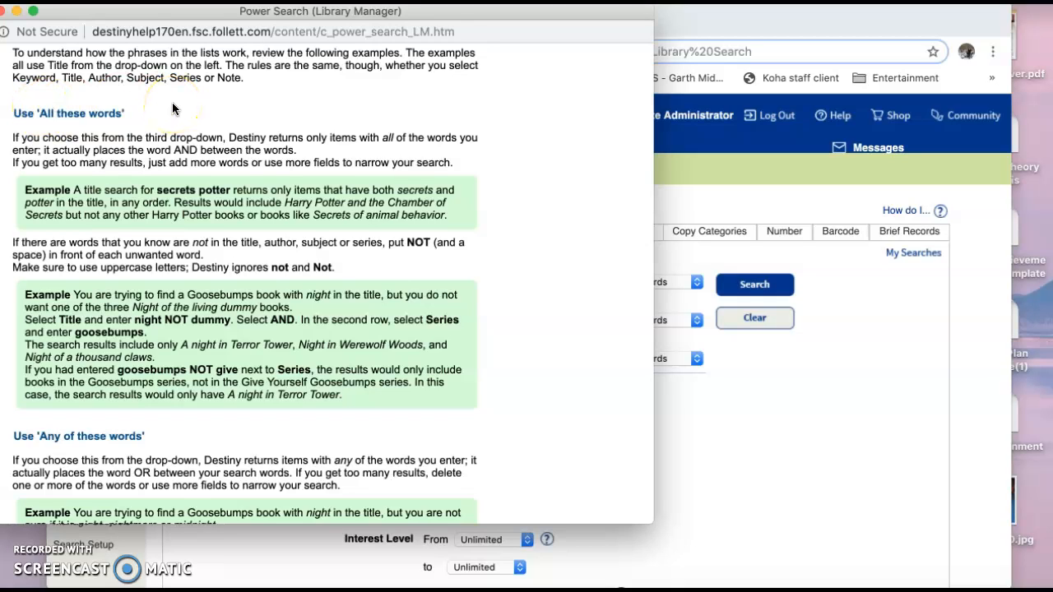
scroll(172, 102, "down", 10)
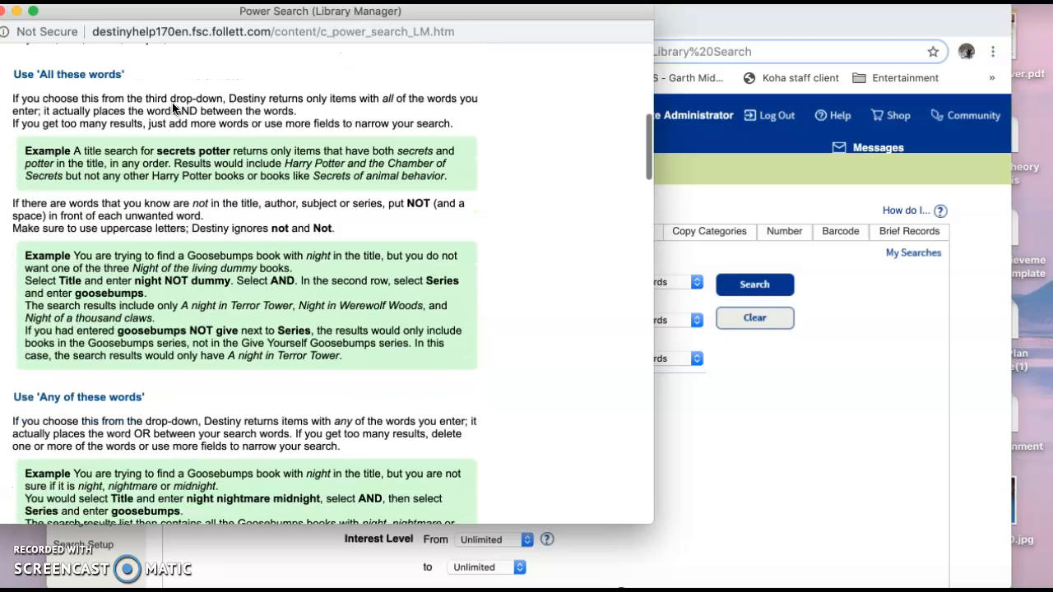
left_click(139, 168)
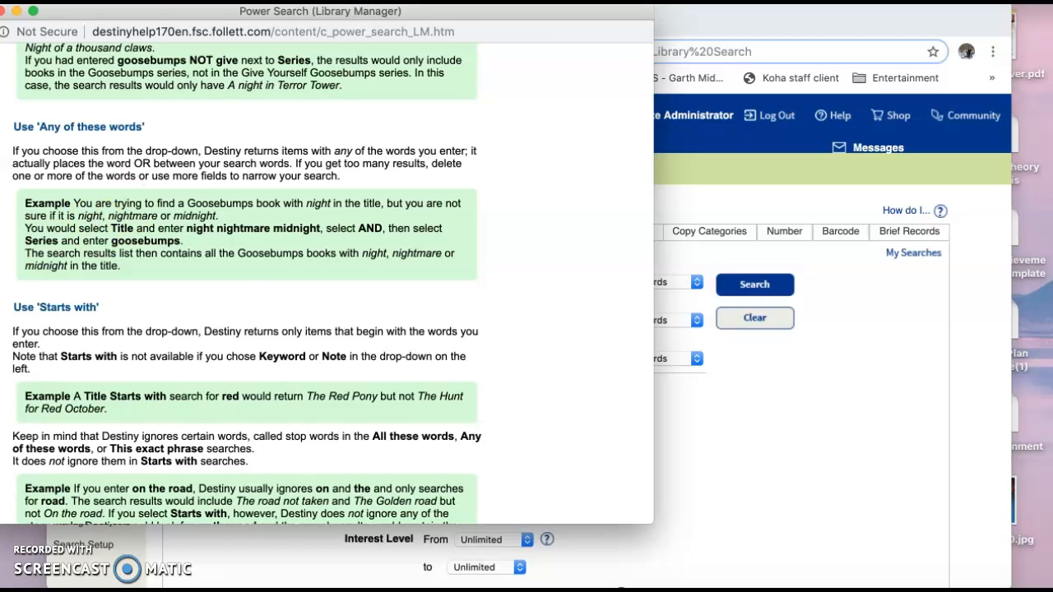
scroll(218, 288, "down", 5)
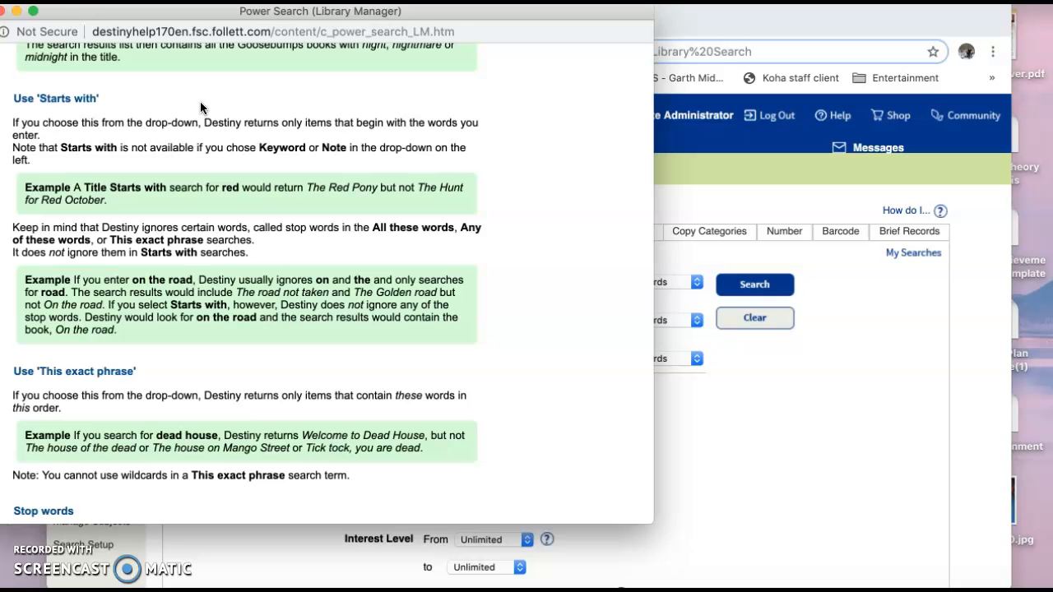
scroll(200, 105, "down", 5)
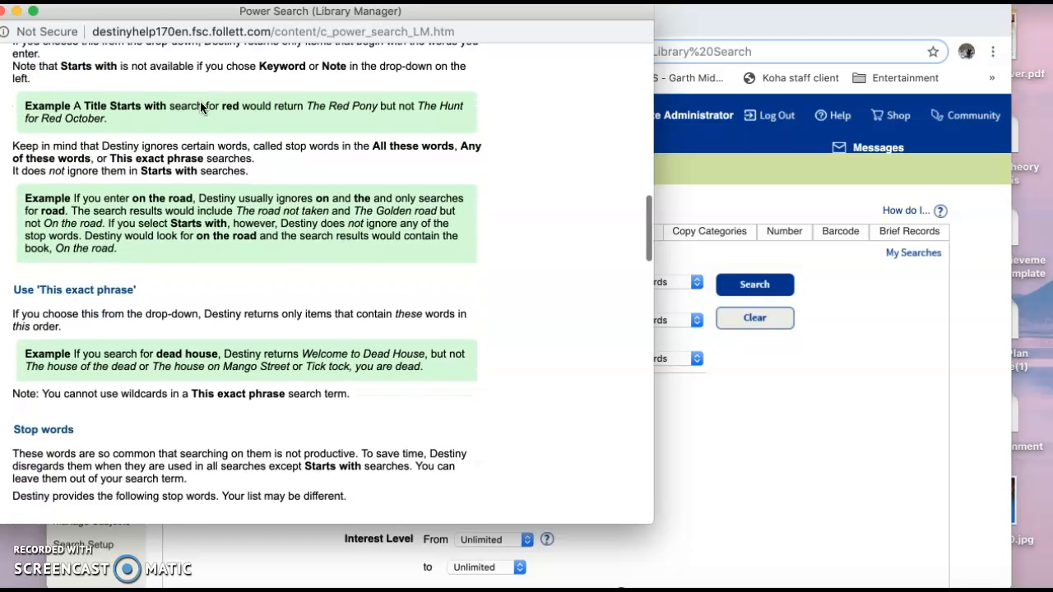
scroll(200, 101, "down", 1)
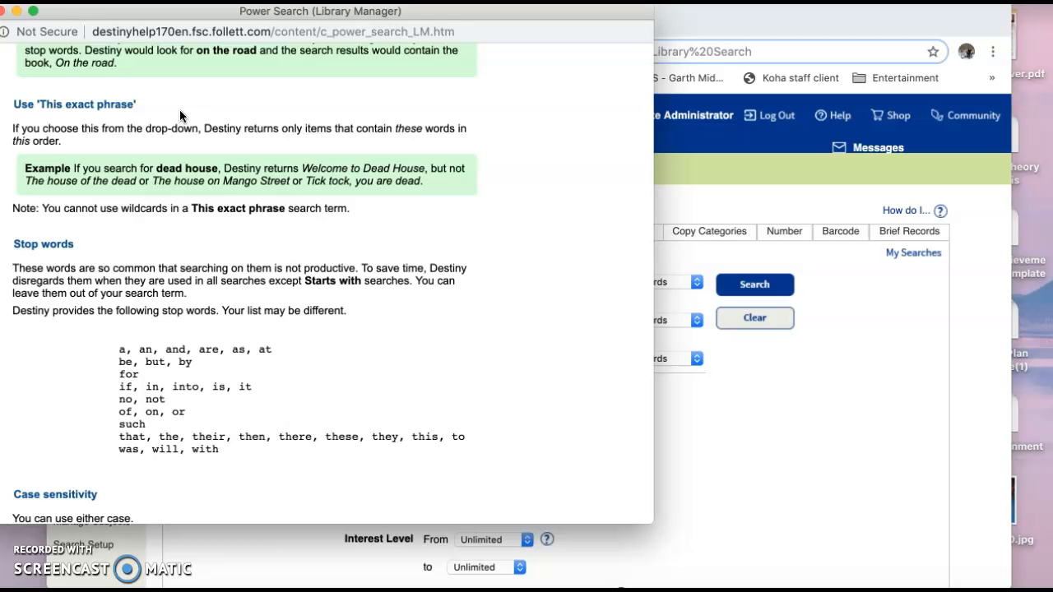
Read the help guidance on stop words, case sensitivity, wildcards and punctuation in search terms.
scroll(180, 116, "down", 8)
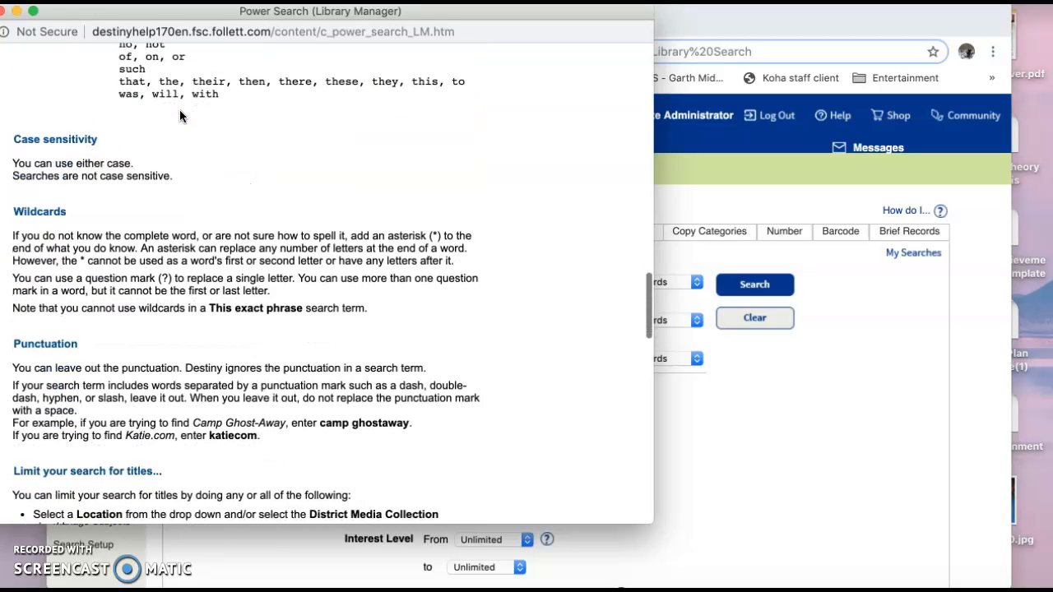
scroll(217, 168, "down", 1)
scroll(217, 168, "down", 1)
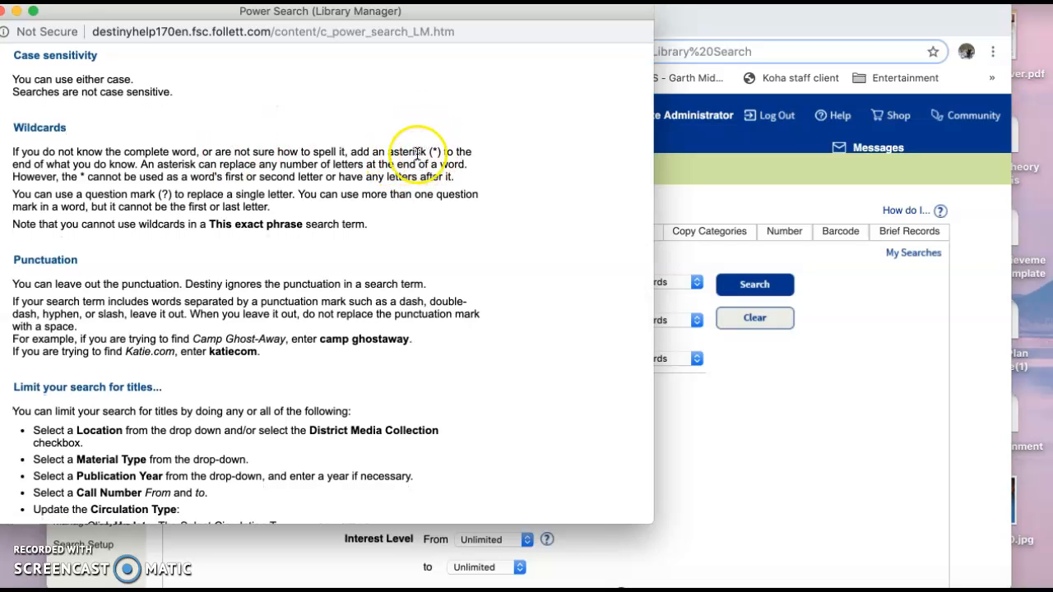
scroll(174, 191, "down", 2)
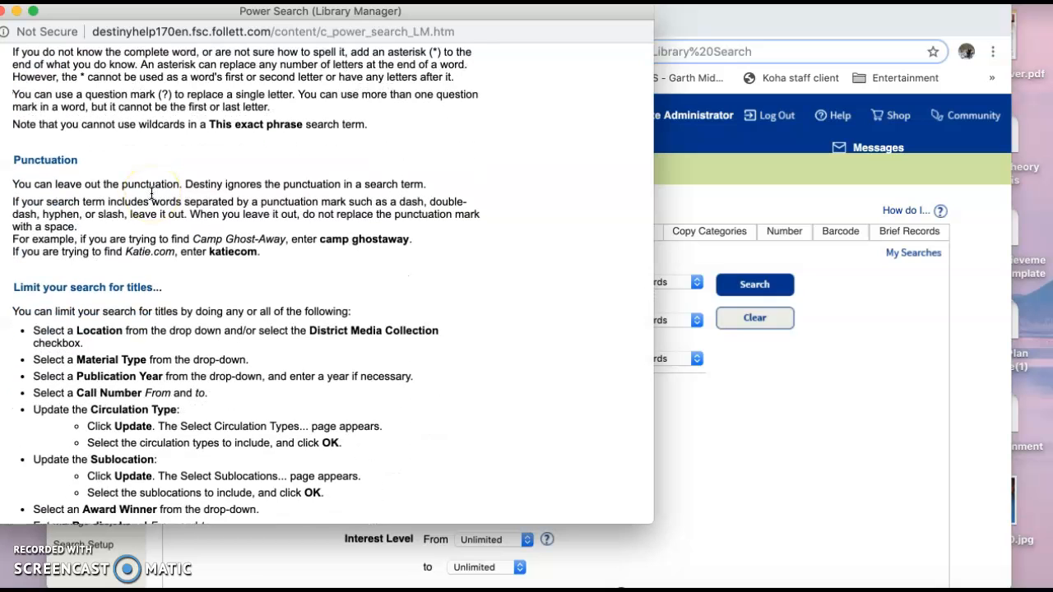
scroll(151, 195, "down", 1)
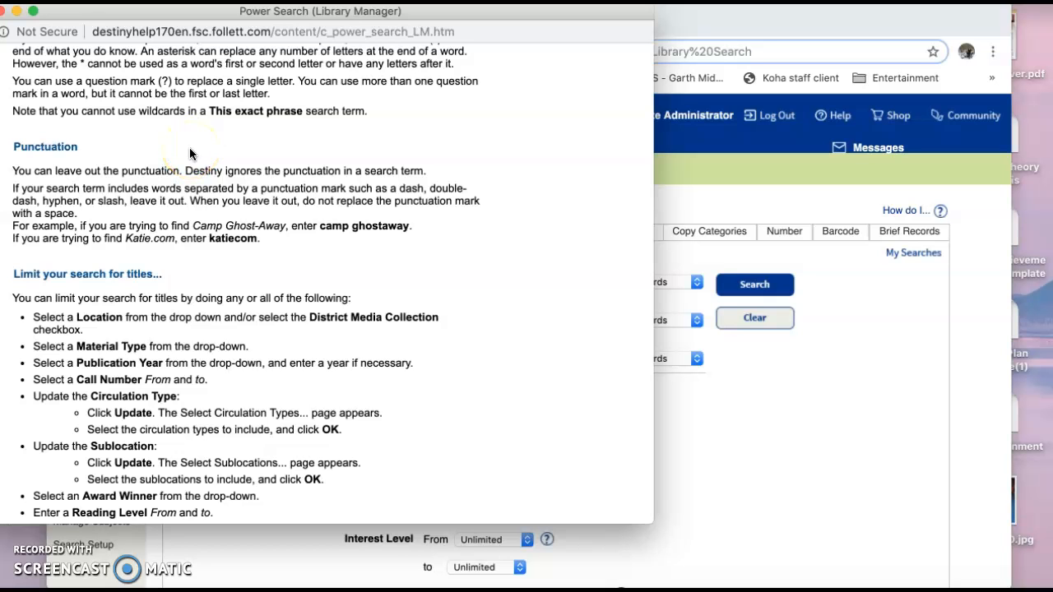
Read the help sections from title limiters and One Search through to the eBooks and Audiobooks note.
scroll(189, 154, "down", 5)
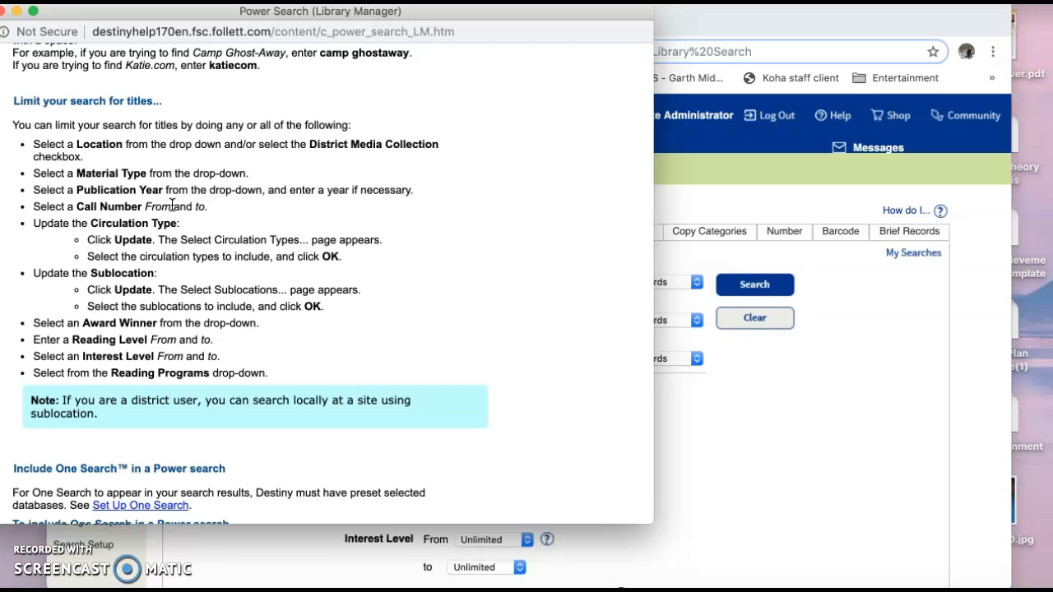
scroll(170, 181, "down", 3)
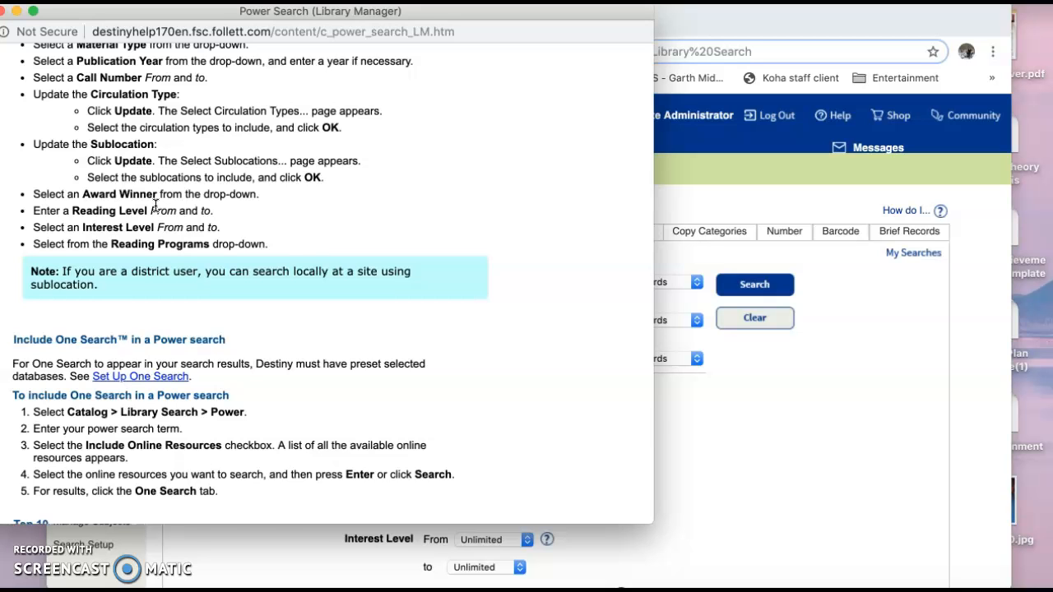
scroll(155, 205, "down", 4)
scroll(169, 212, "up", 2)
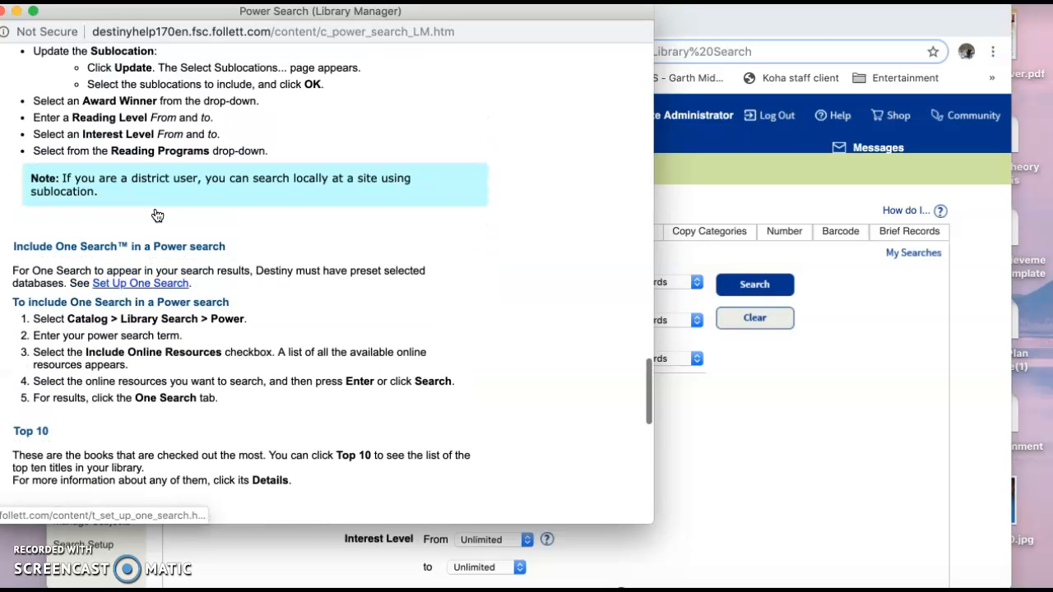
scroll(189, 110, "down", 4)
scroll(189, 109, "down", 9)
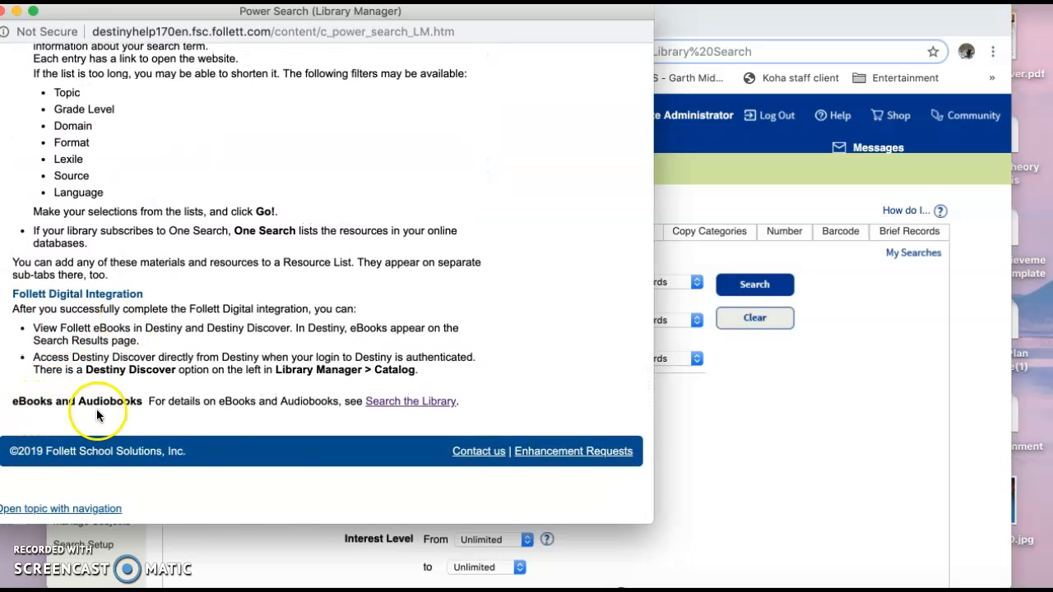
Close the Power search help window and look over the form's limiters, including Include Online Resources.
scroll(104, 415, "up", 20)
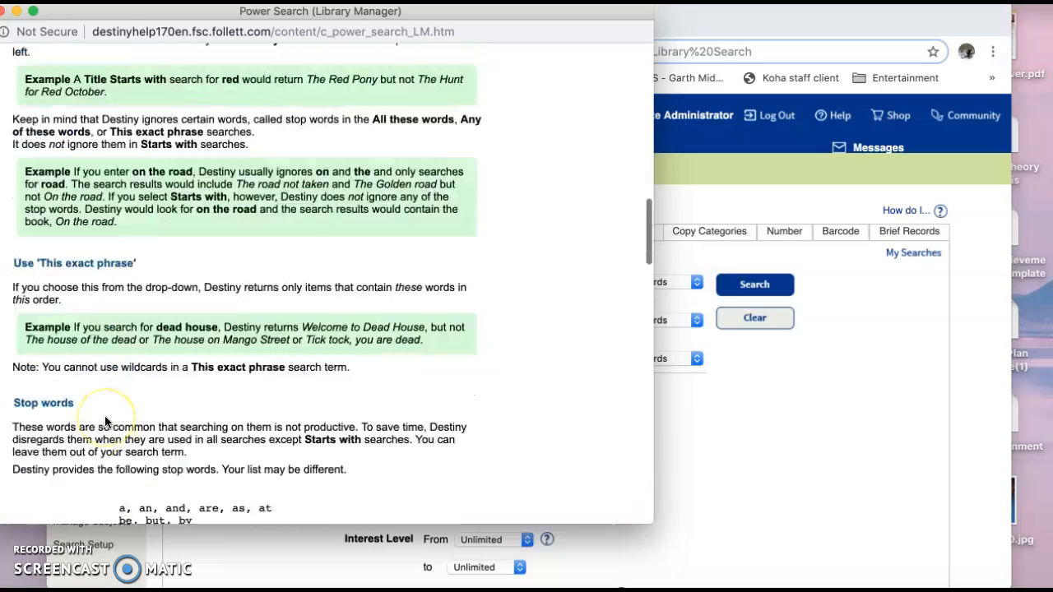
scroll(104, 414, "up", 15)
left_click_drag(48, 18, 90, 18)
left_click(42, 10)
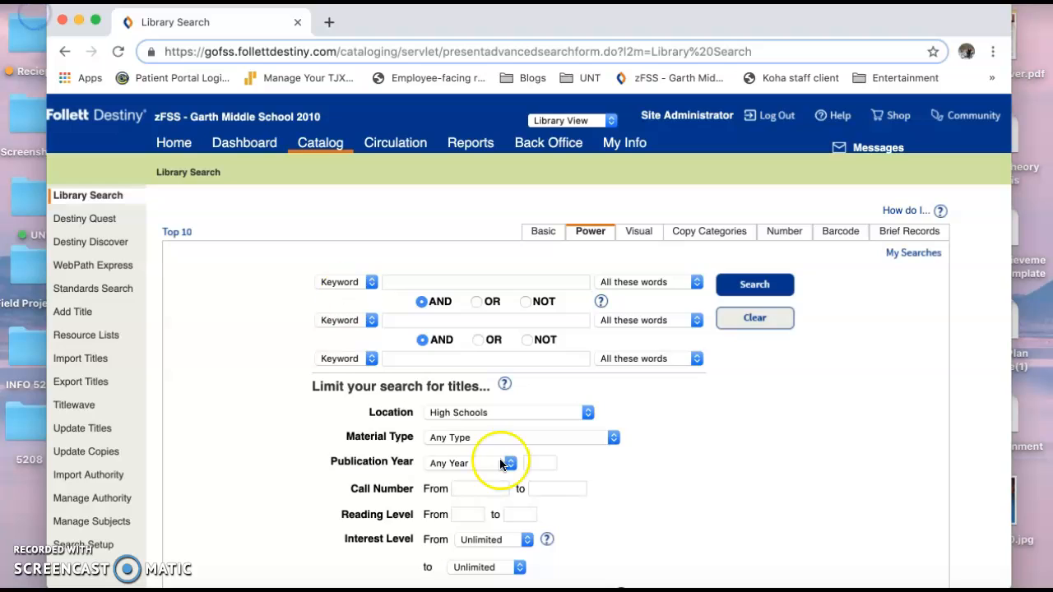
scroll(499, 463, "down", 4)
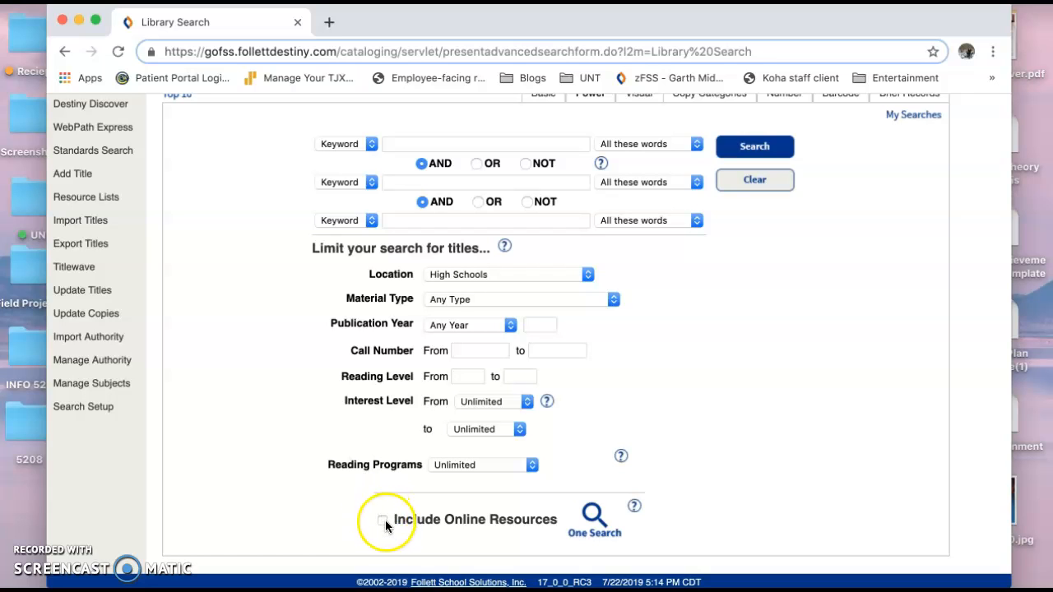
scroll(382, 519, "up", 2)
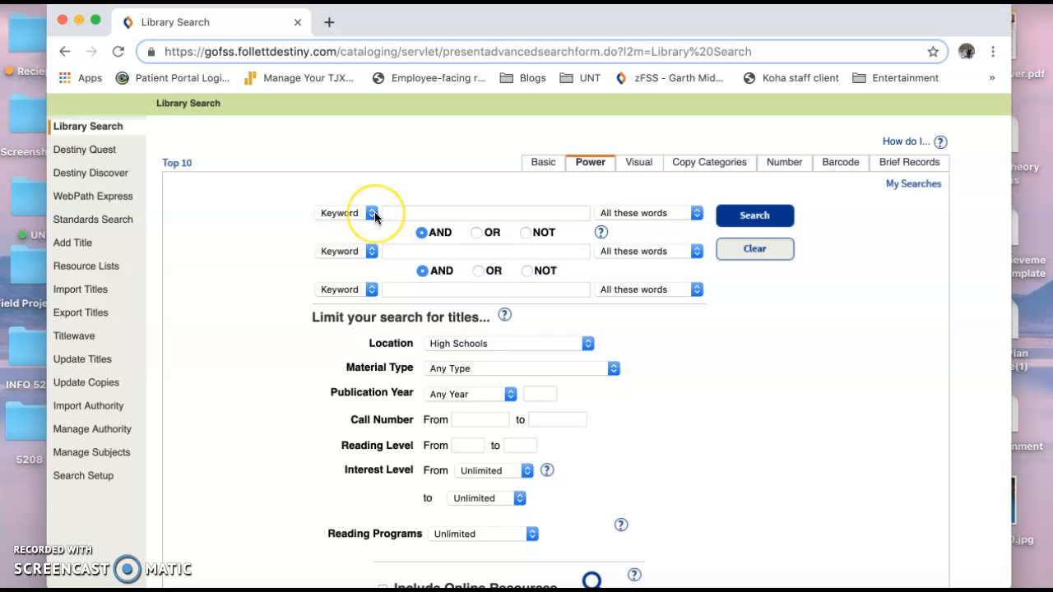
Enter "world war 2" as the first keyword term and set it to match Any of these words.
left_click(419, 212)
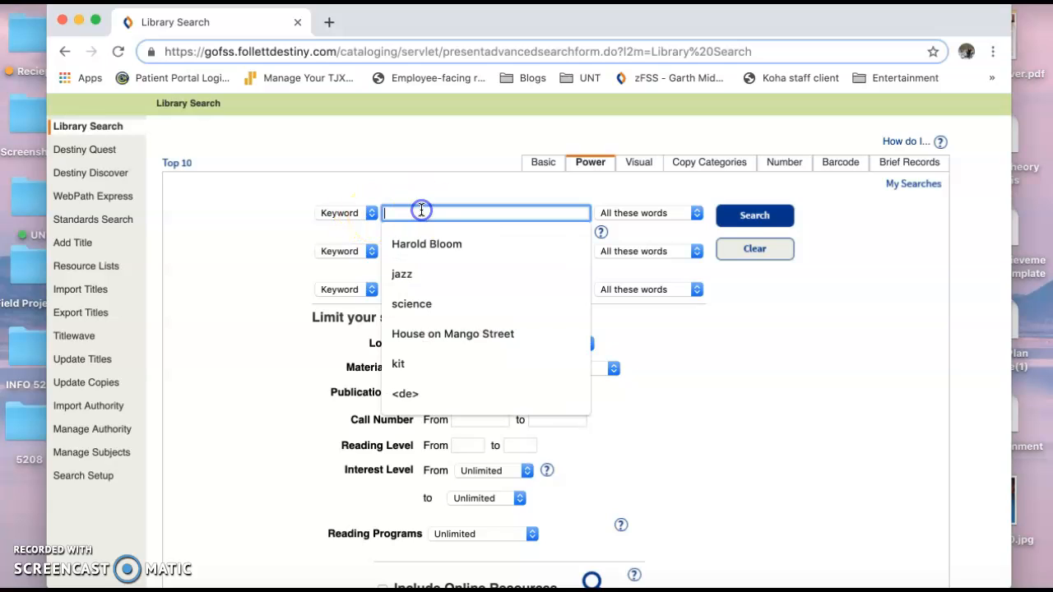
type("world war 2")
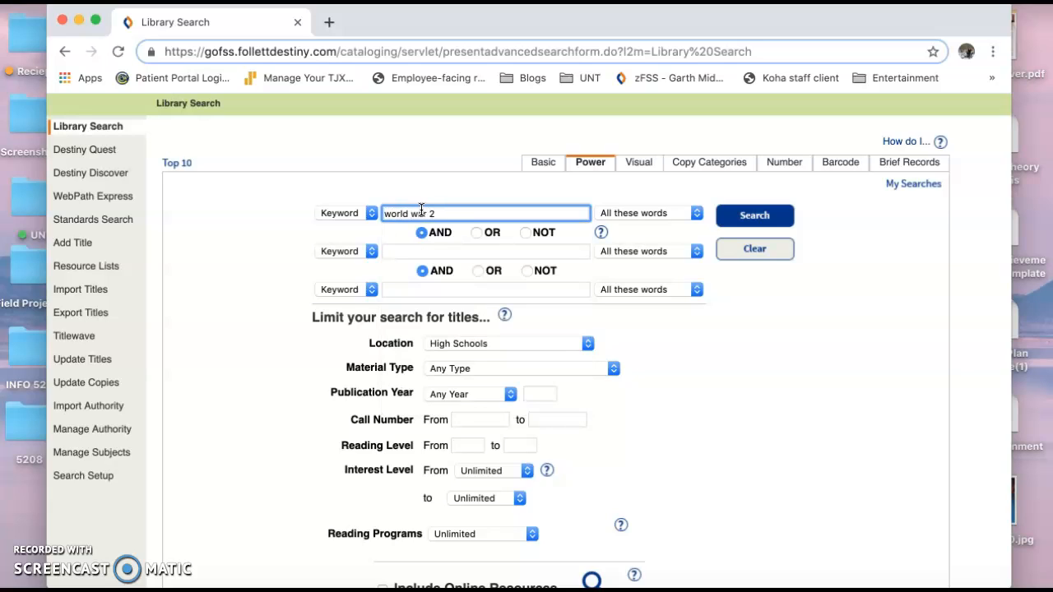
left_click(654, 213)
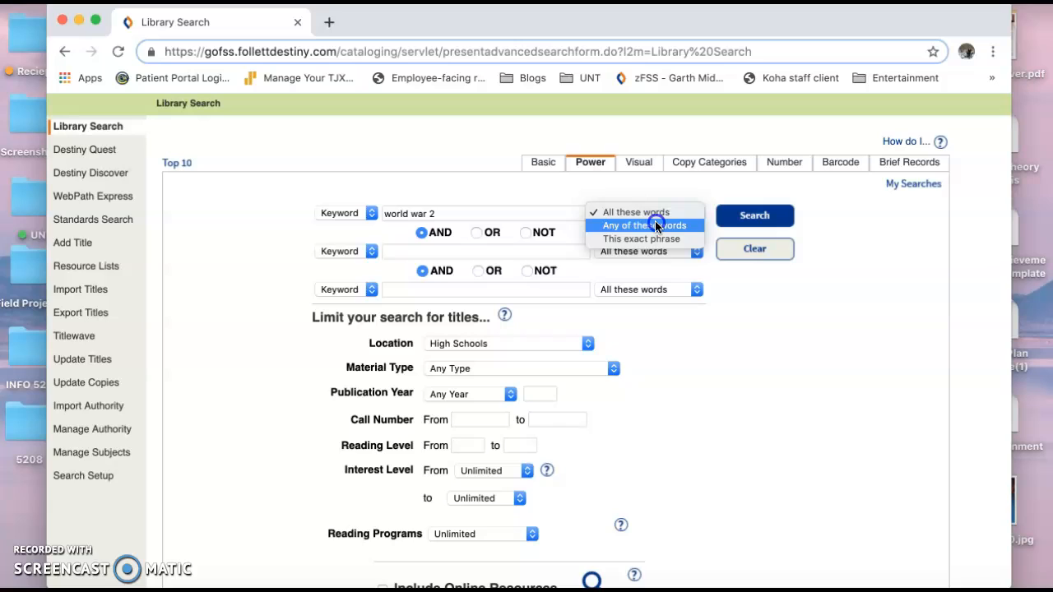
left_click(656, 224)
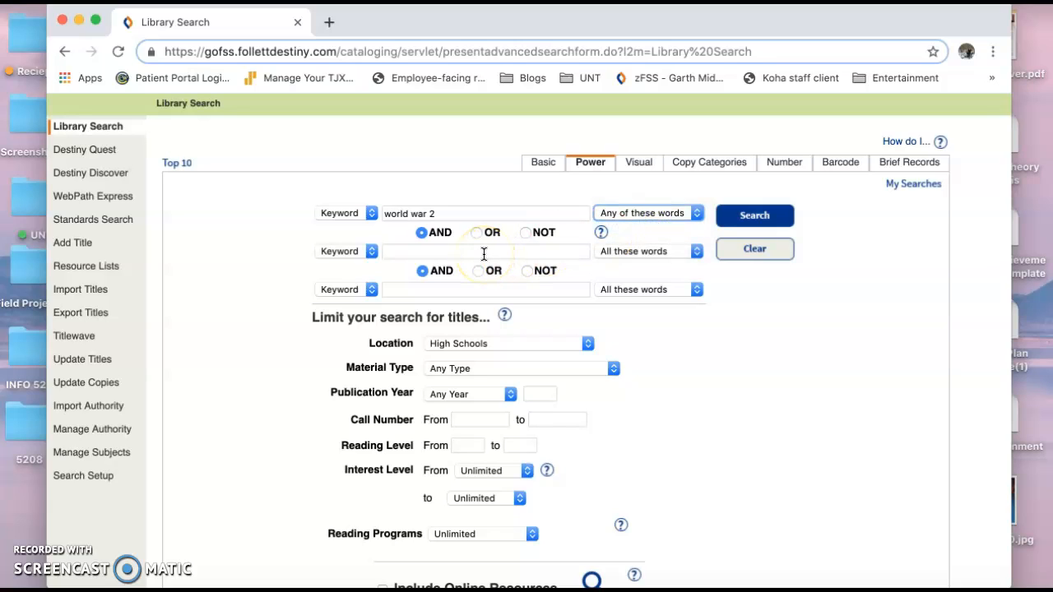
left_click(393, 250)
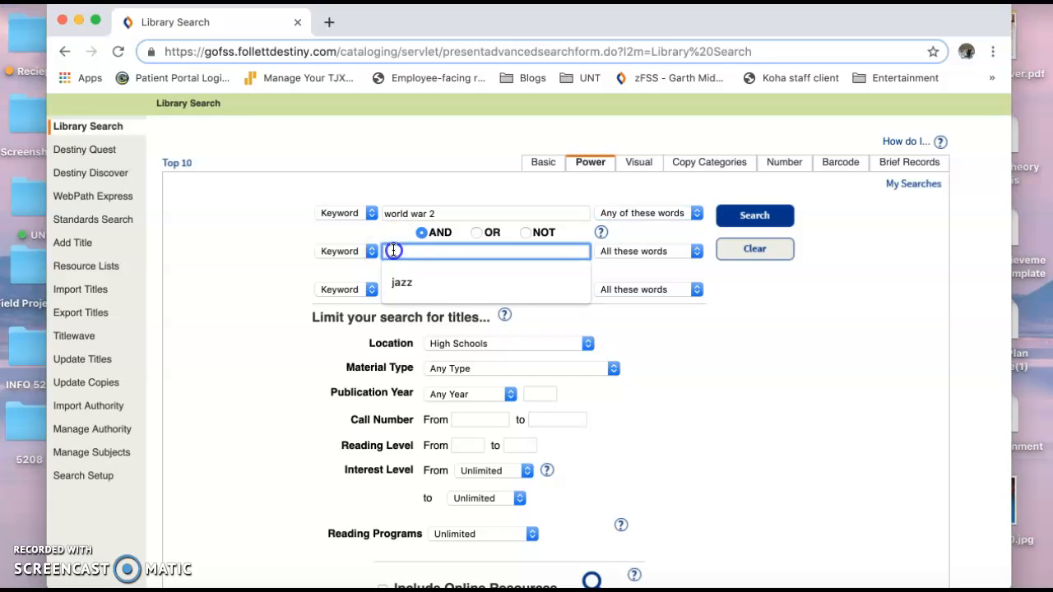
left_click(321, 266)
left_click(395, 288)
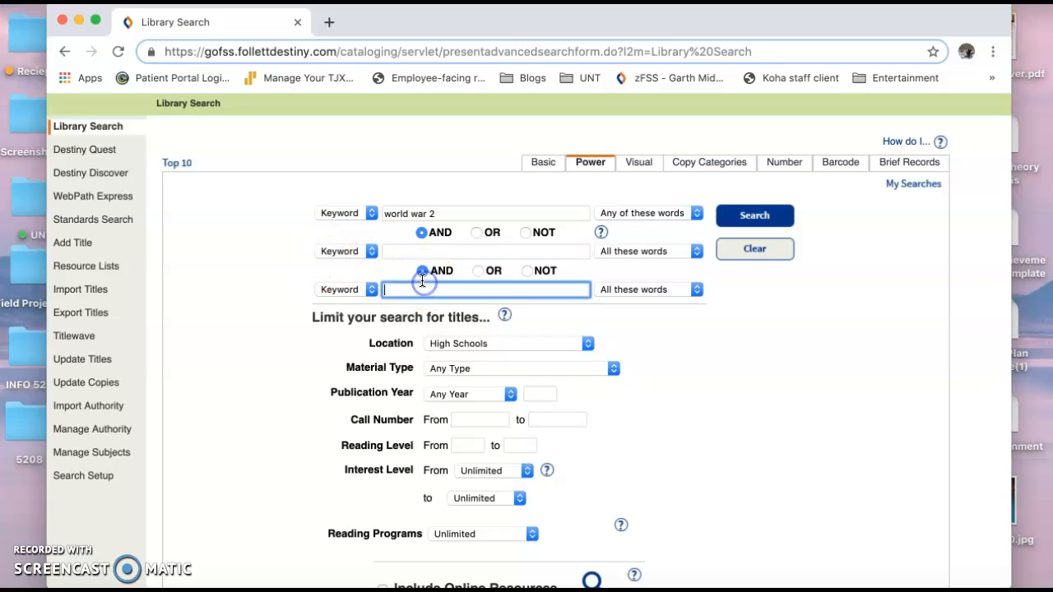
left_click(404, 251)
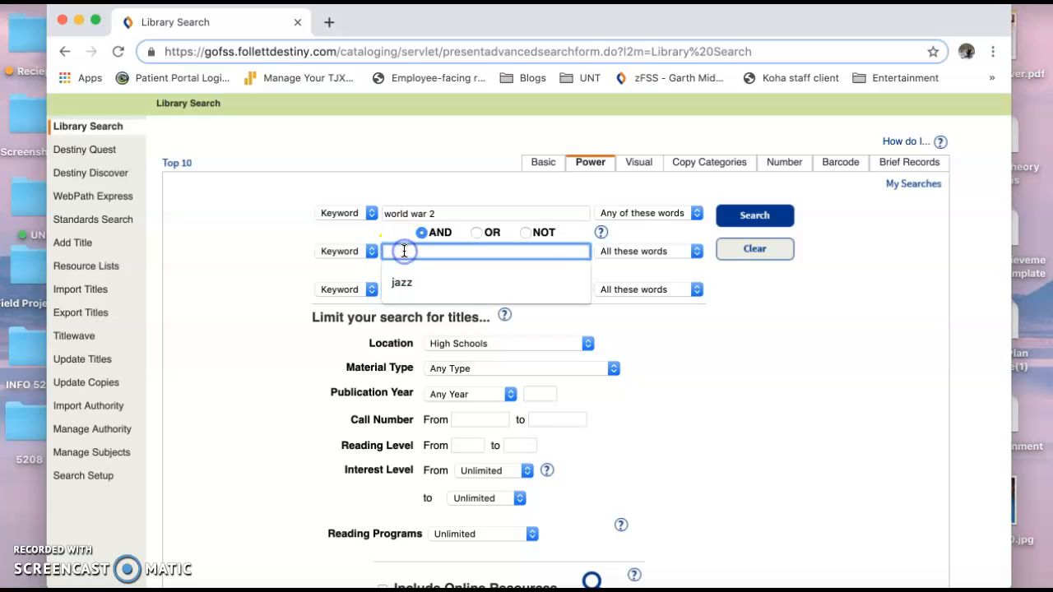
scroll(404, 251, "down", 1)
left_click(278, 301)
Examine the available Material Type and Publication Year limiter options, keeping Any Type and Any Year.
scroll(278, 301, "down", 1)
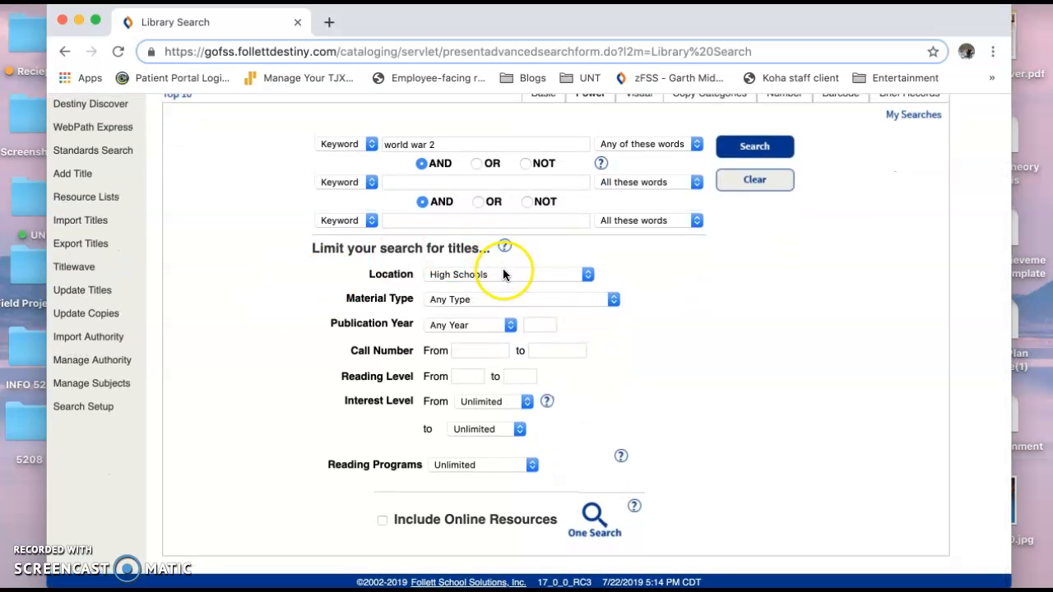
left_click(501, 300)
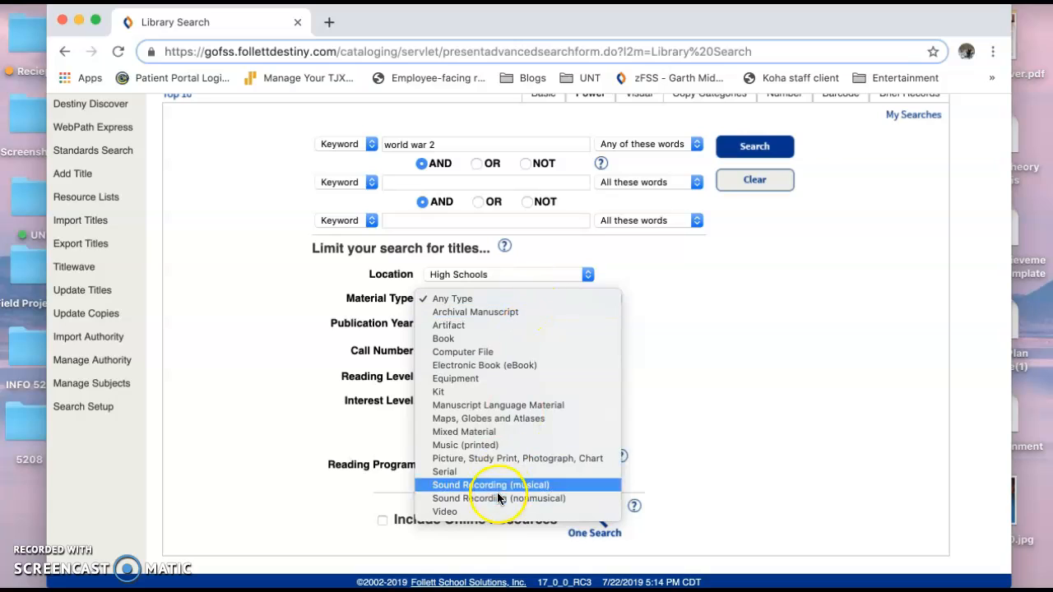
left_click(687, 401)
left_click(505, 328)
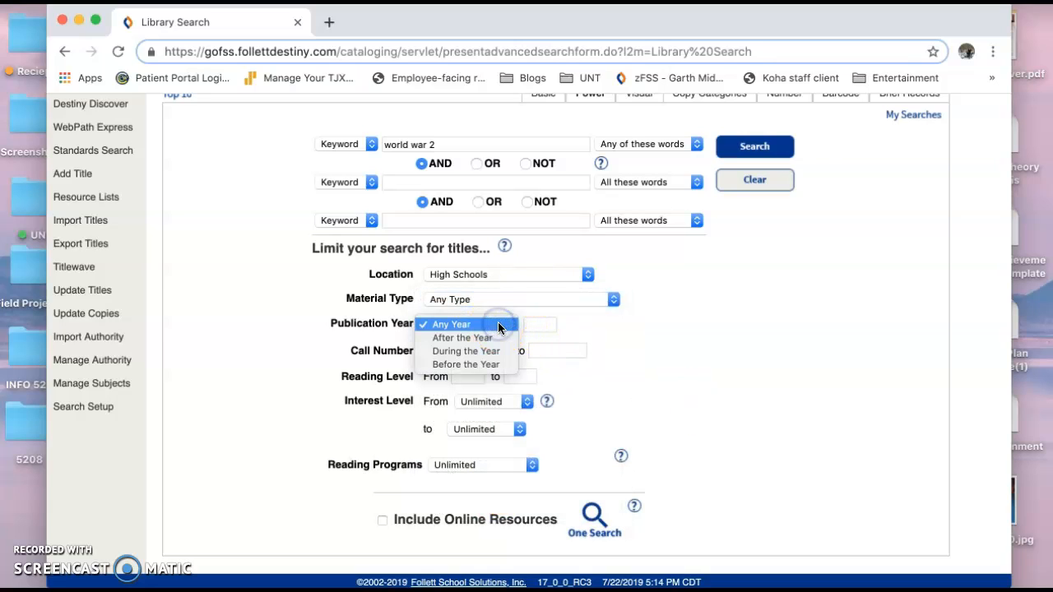
left_click(498, 325)
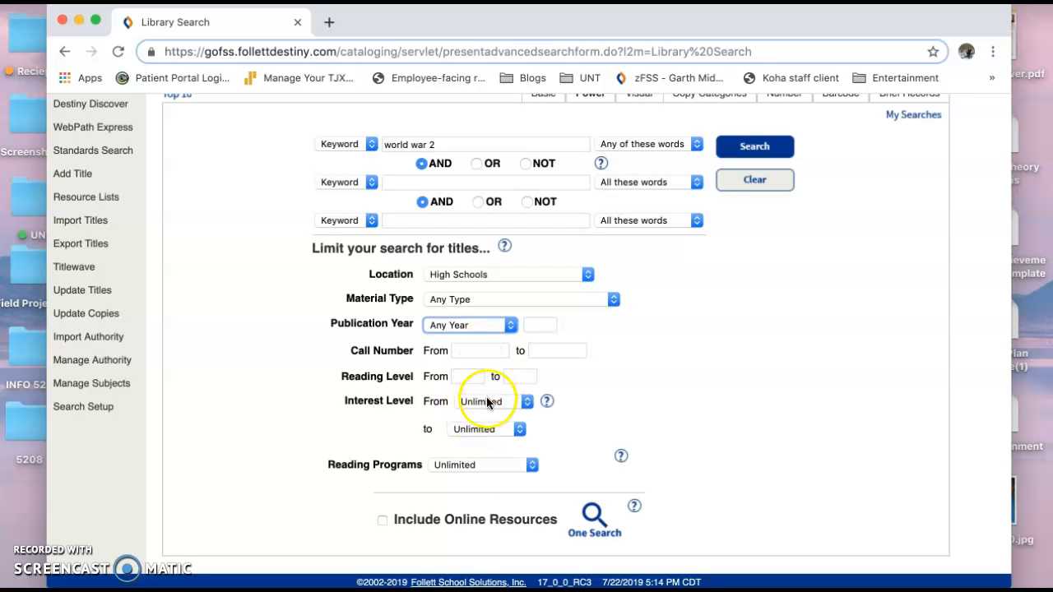
Run the Power search for "world war 2" in High Schools and look over the first titles returned.
scroll(952, 306, "up", 3)
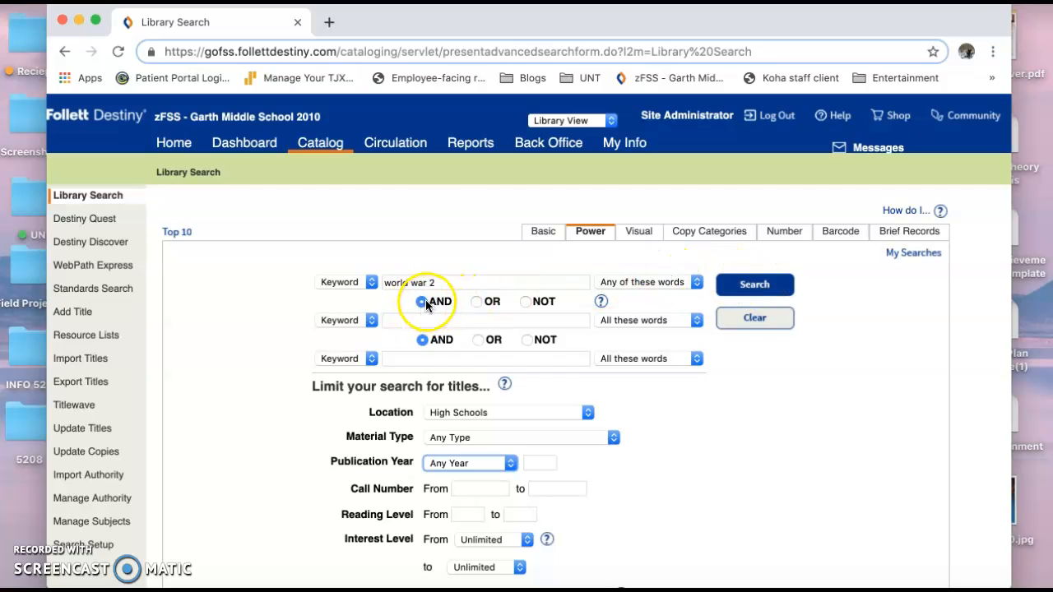
left_click(746, 288)
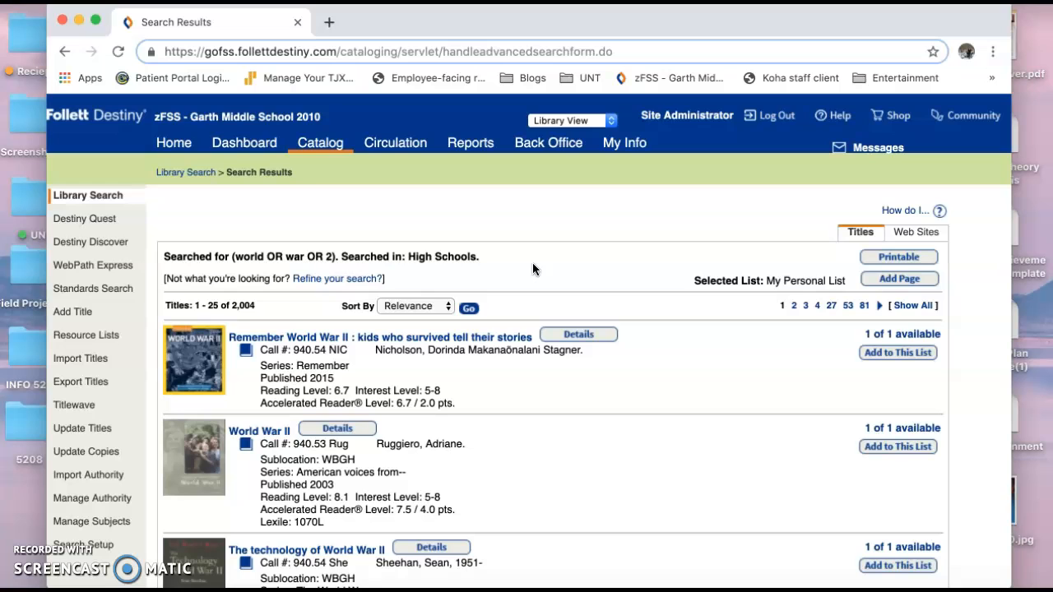
scroll(532, 264, "down", 4)
scroll(532, 265, "up", 4)
Browse the full first page of search results, checking titles, call numbers, reading levels and availability.
scroll(366, 262, "down", 10)
scroll(365, 262, "down", 4)
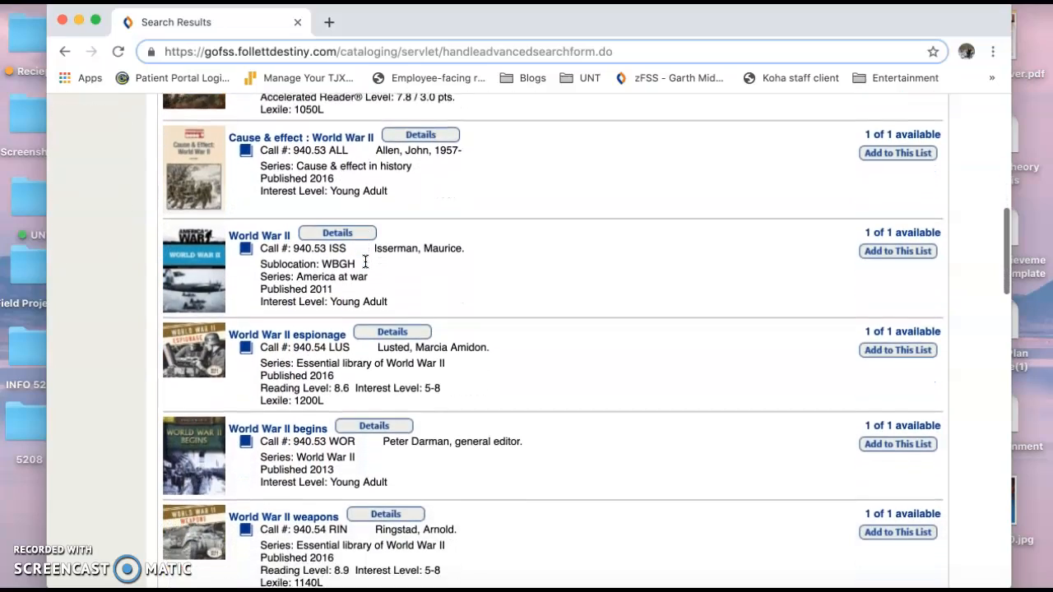
scroll(365, 262, "down", 3)
scroll(294, 320, "down", 7)
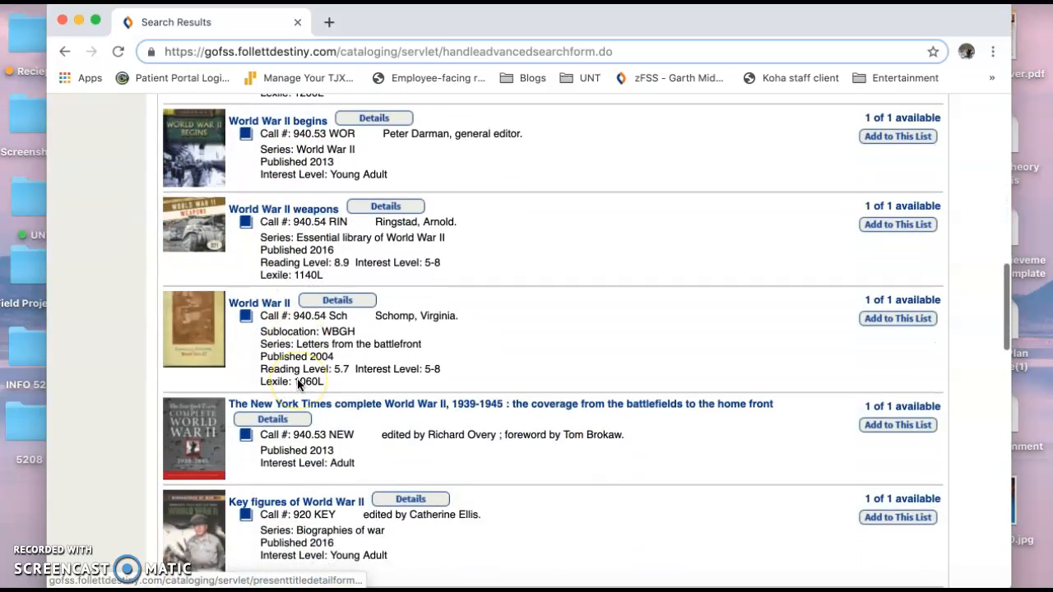
scroll(298, 384, "down", 6)
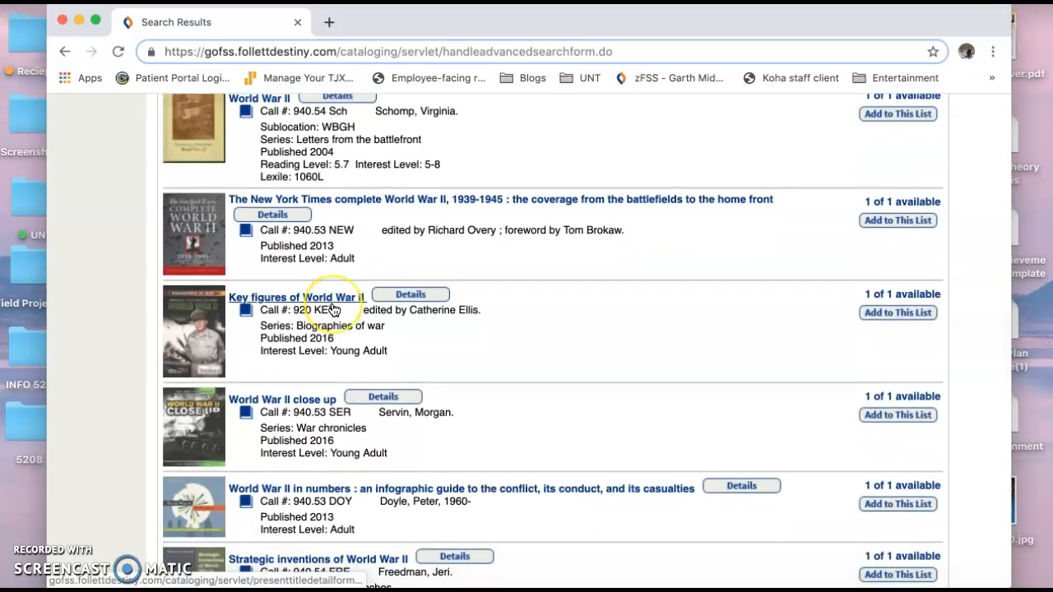
scroll(333, 309, "down", 9)
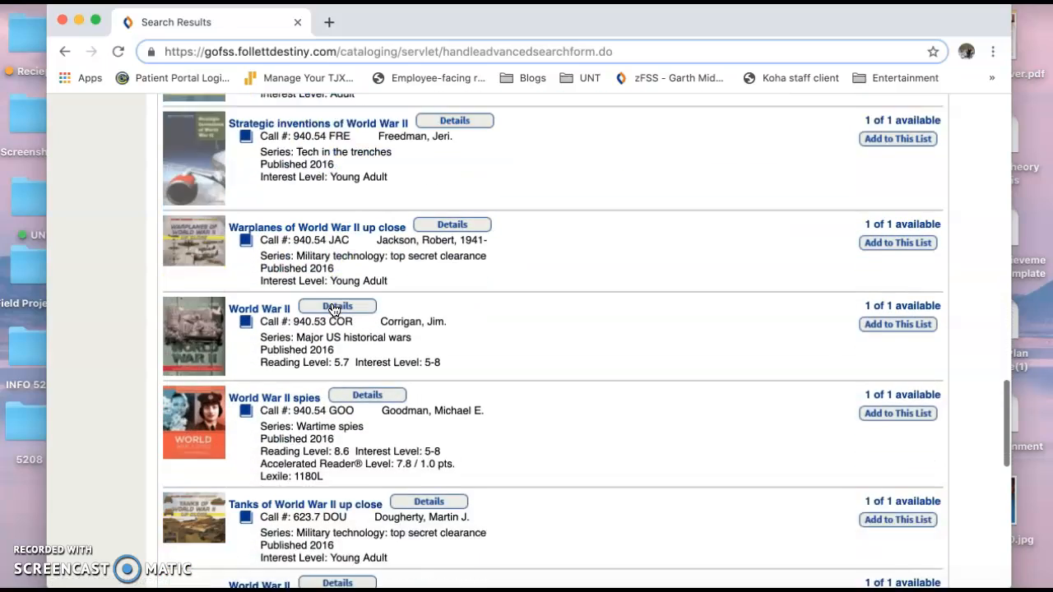
scroll(333, 310, "down", 5)
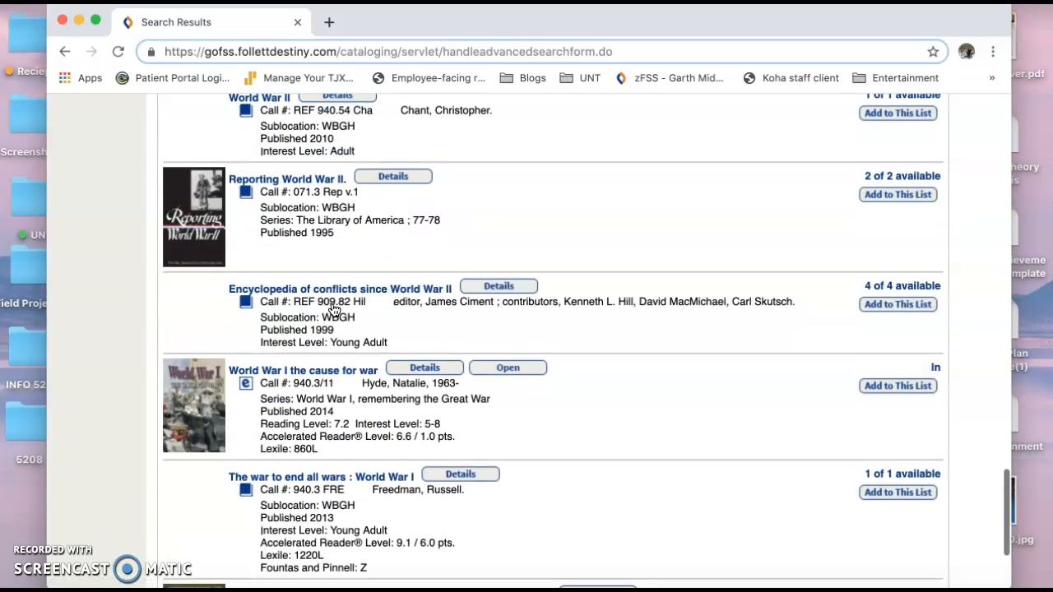
scroll(335, 310, "up", 20)
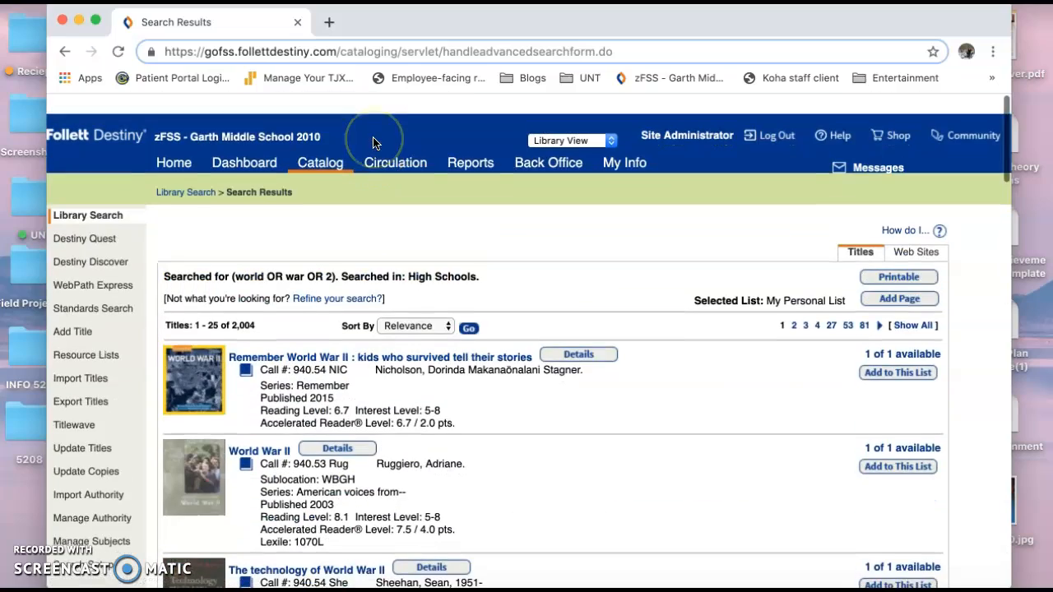
Open the title details of "World War II" from the American voices from series.
scroll(895, 339, "down", 1)
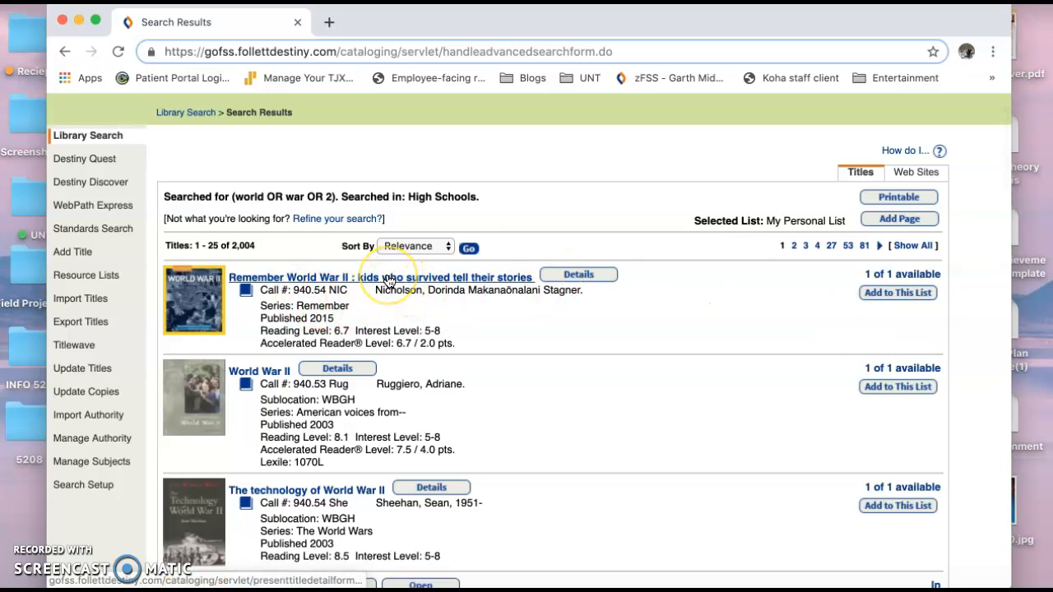
scroll(388, 281, "down", 1)
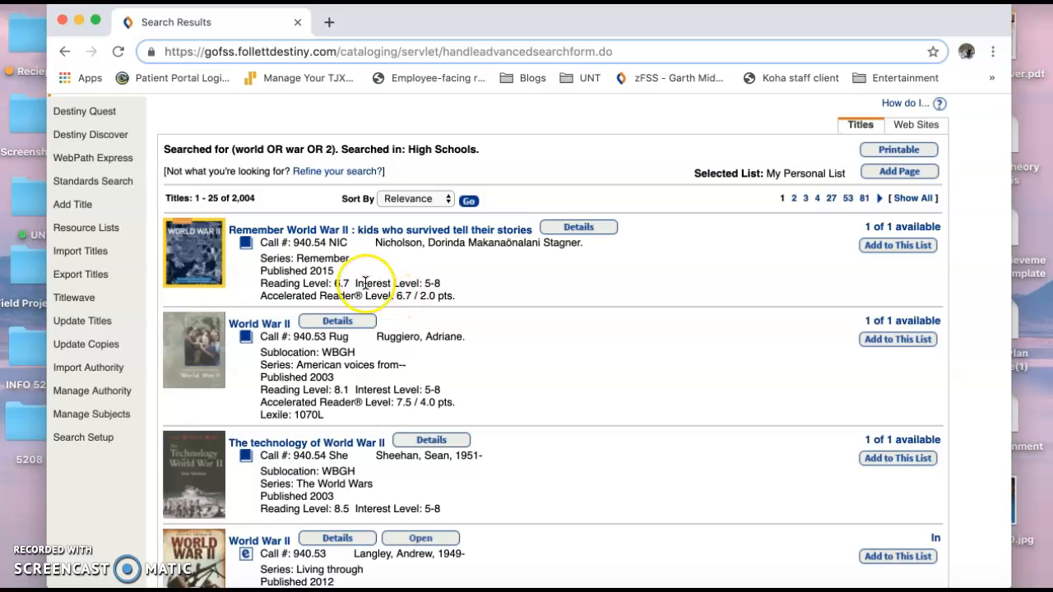
scroll(365, 283, "down", 3)
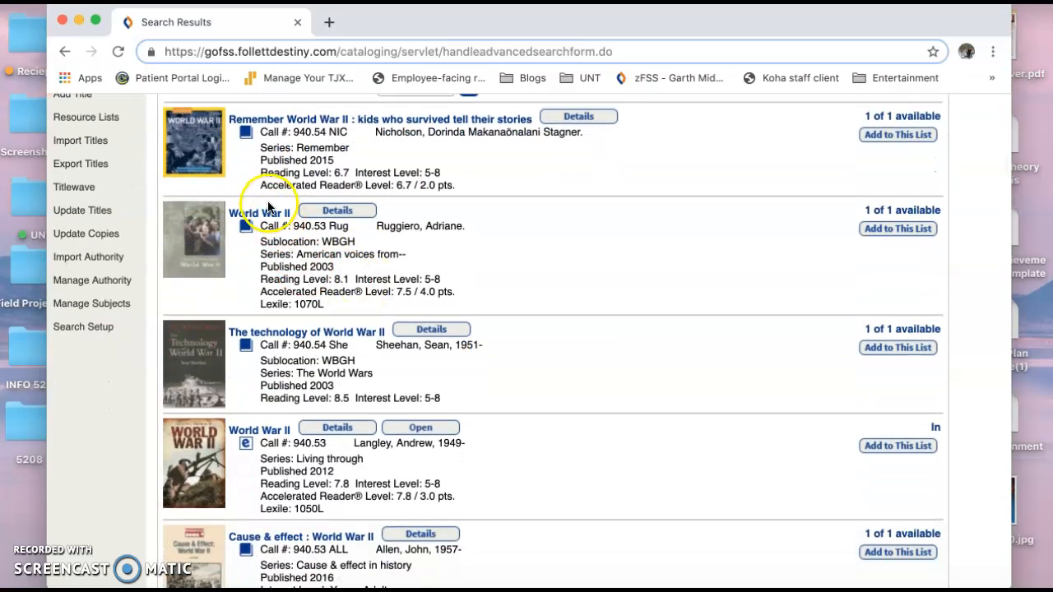
left_click(268, 219)
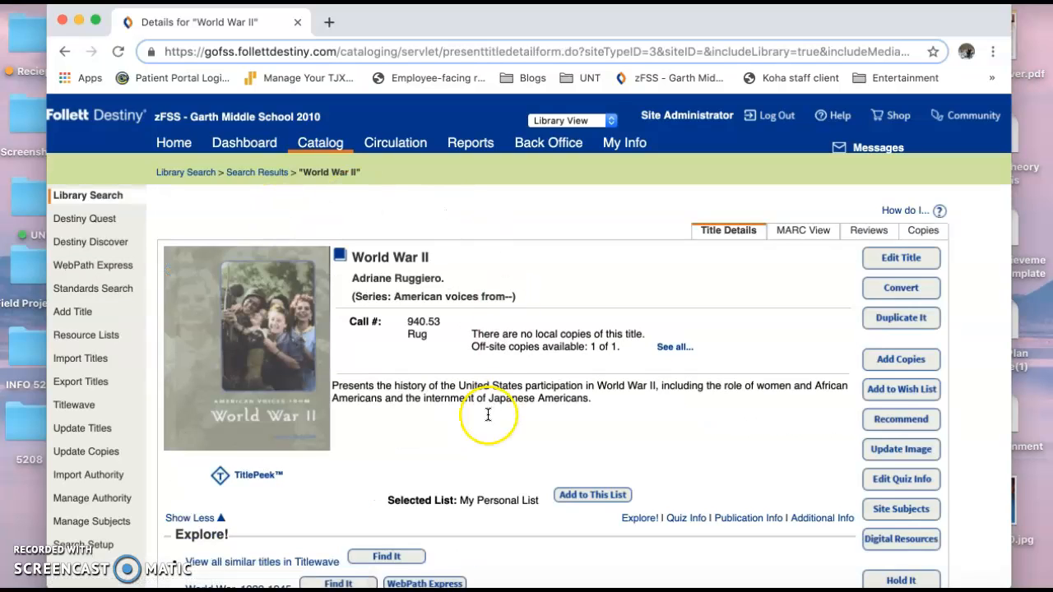
Examine the title's details page, including its Explore subject links, Quiz Info, Publication Info and Additional Info.
scroll(488, 415, "down", 2)
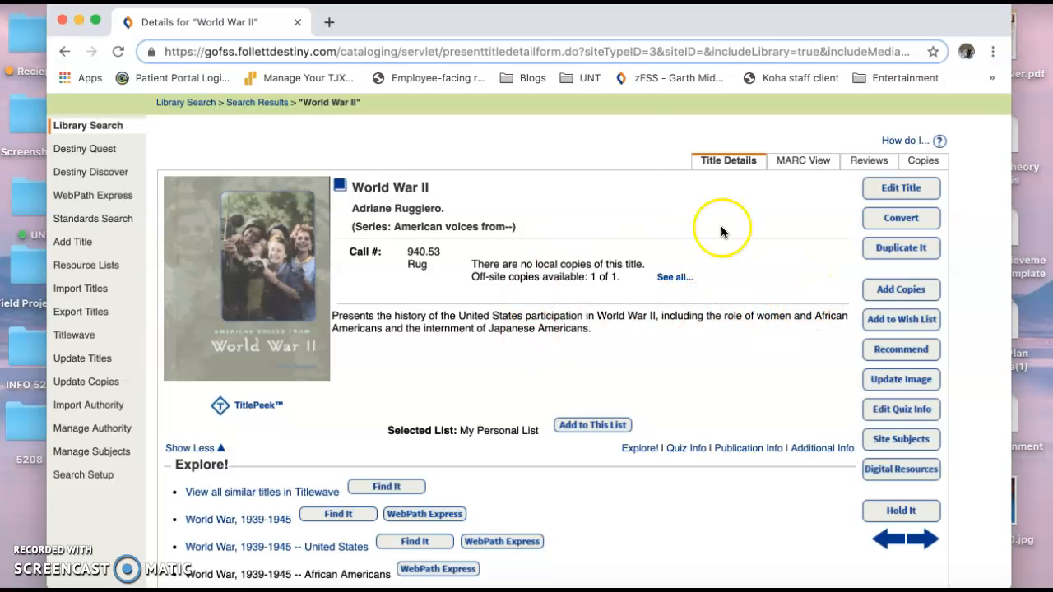
scroll(569, 280, "down", 3)
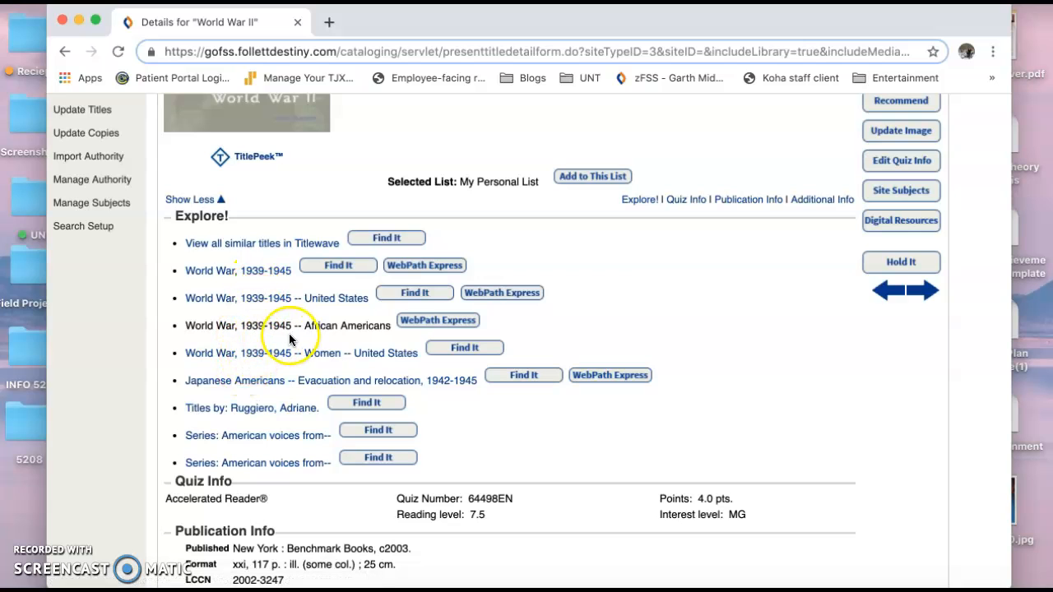
scroll(334, 330, "down", 3)
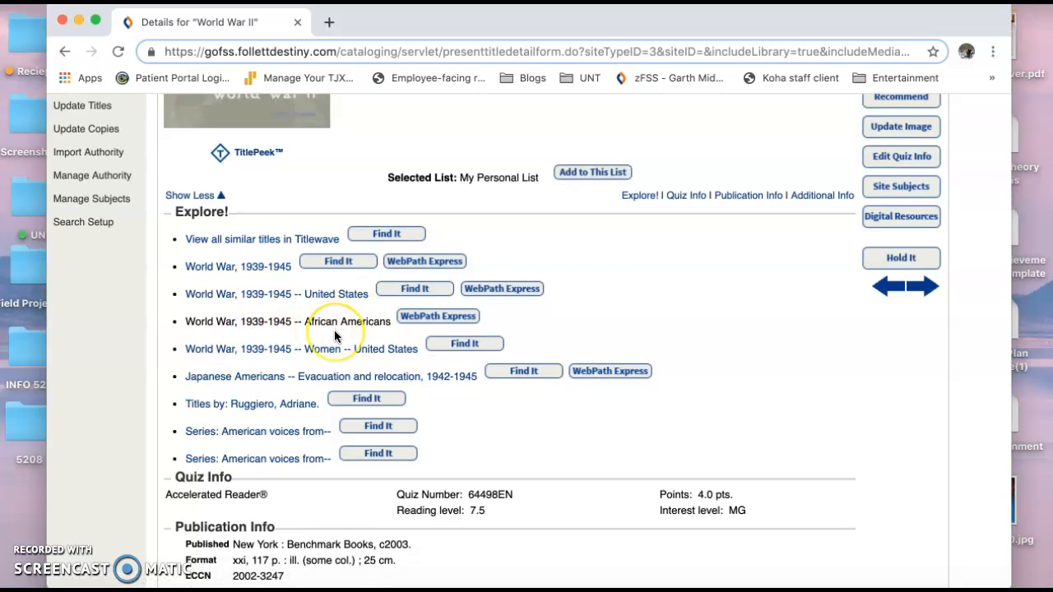
scroll(334, 336, "down", 2)
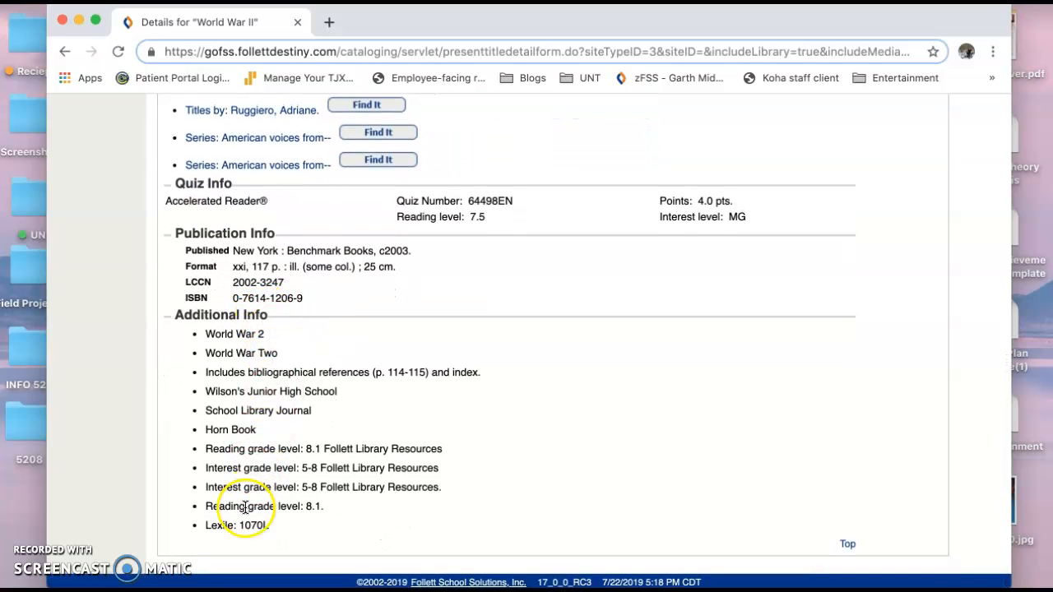
scroll(247, 493, "up", 3)
scroll(306, 301, "up", 3)
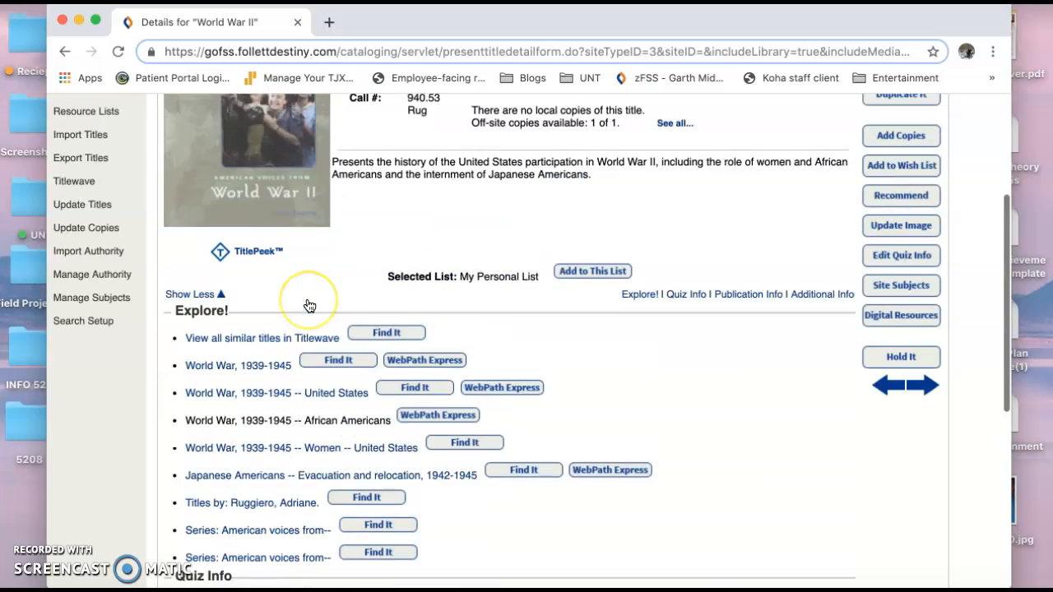
Open the subject heading "World War, 1939-1945 -- United States" and look through the titles under it.
scroll(307, 303, "down", 2)
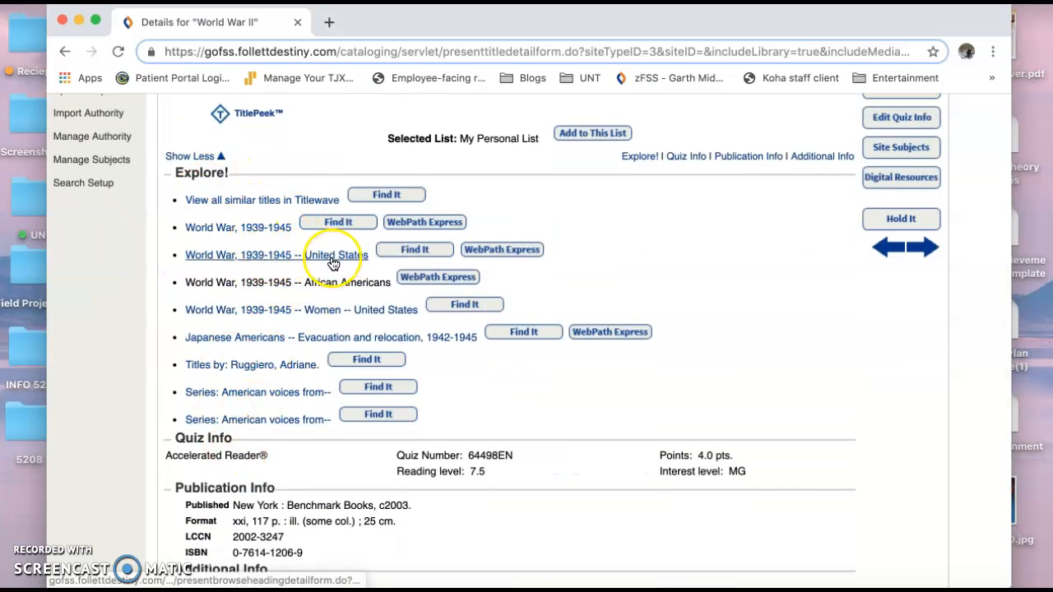
left_click(245, 258)
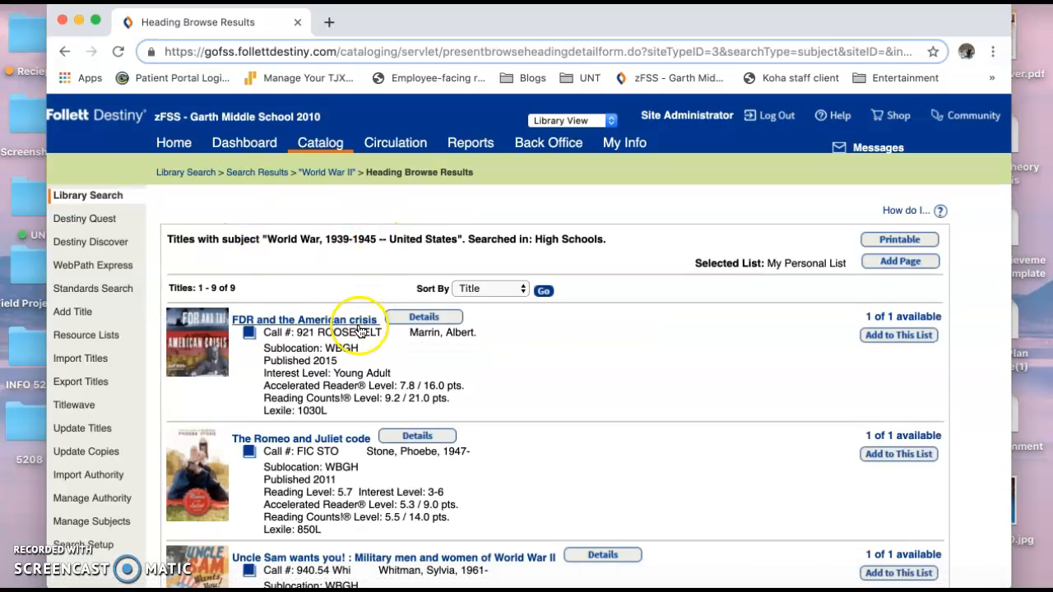
scroll(329, 321, "down", 2)
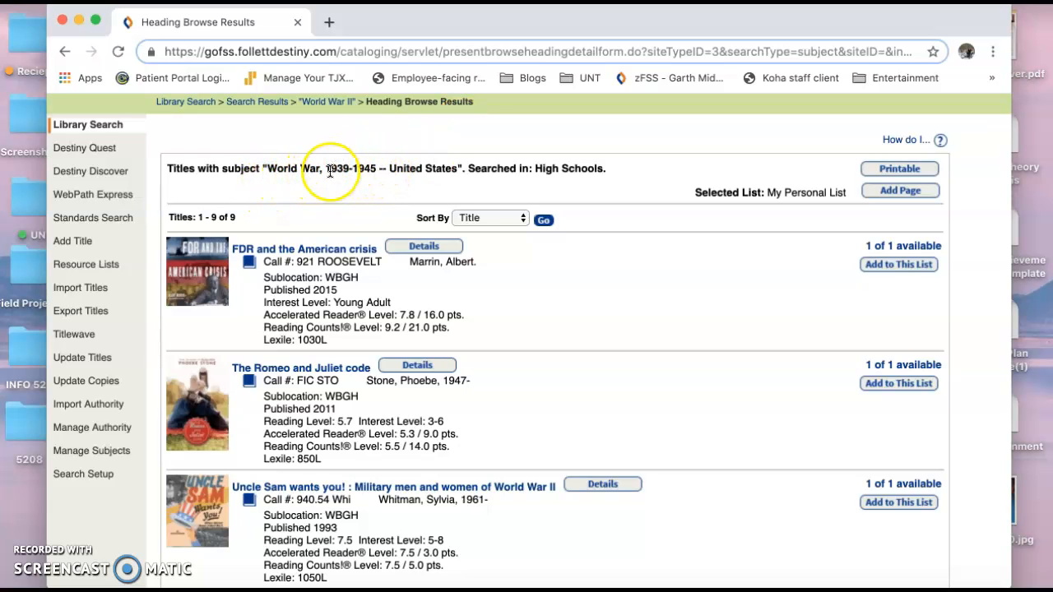
scroll(427, 173, "down", 8)
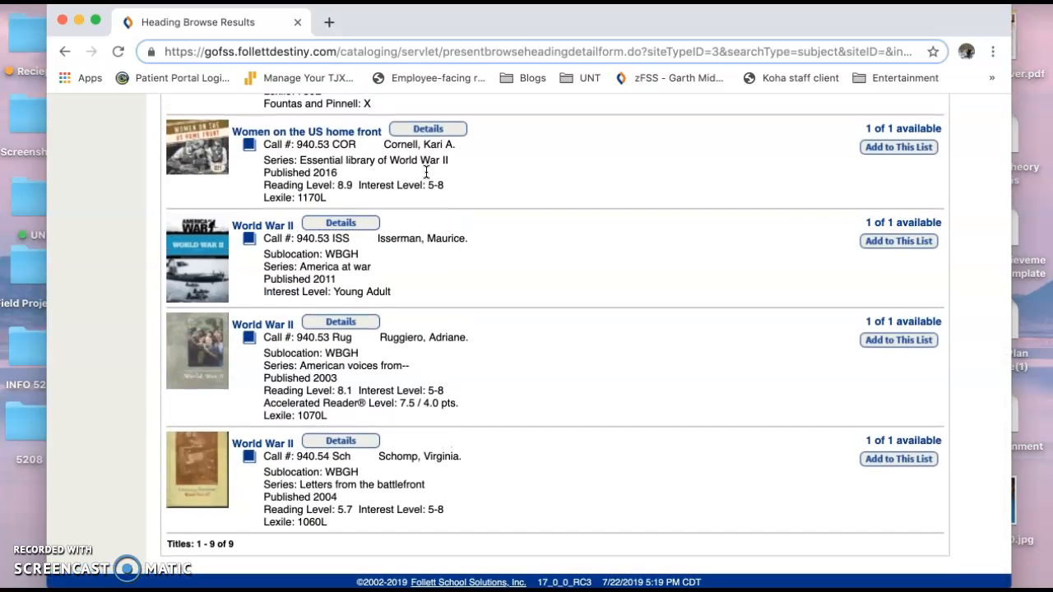
scroll(426, 173, "up", 10)
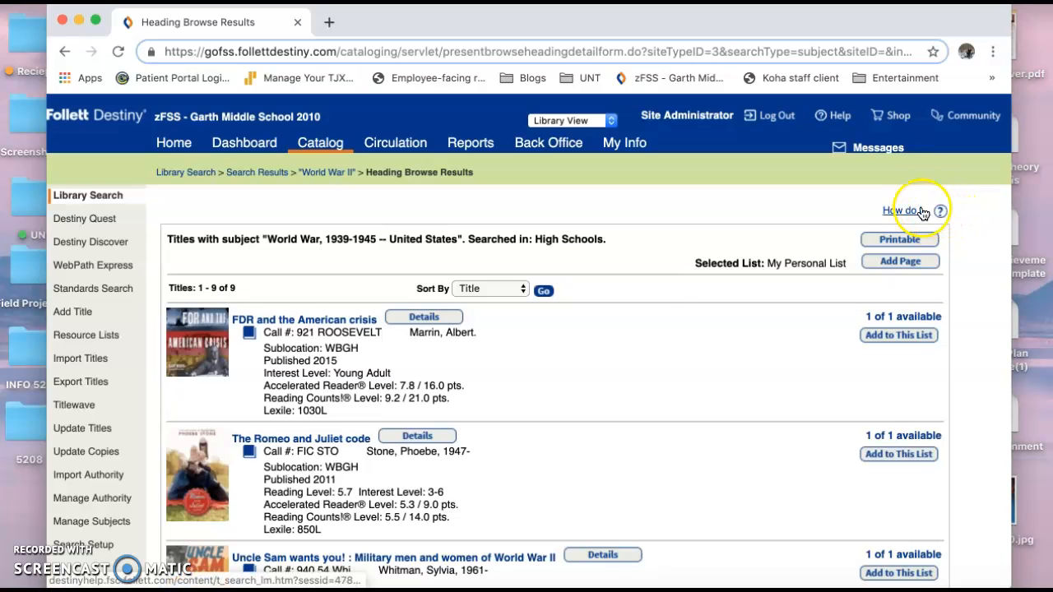
Open the "How do I..." help for the subject results and look over its introduction and Overviews links.
left_click(920, 211)
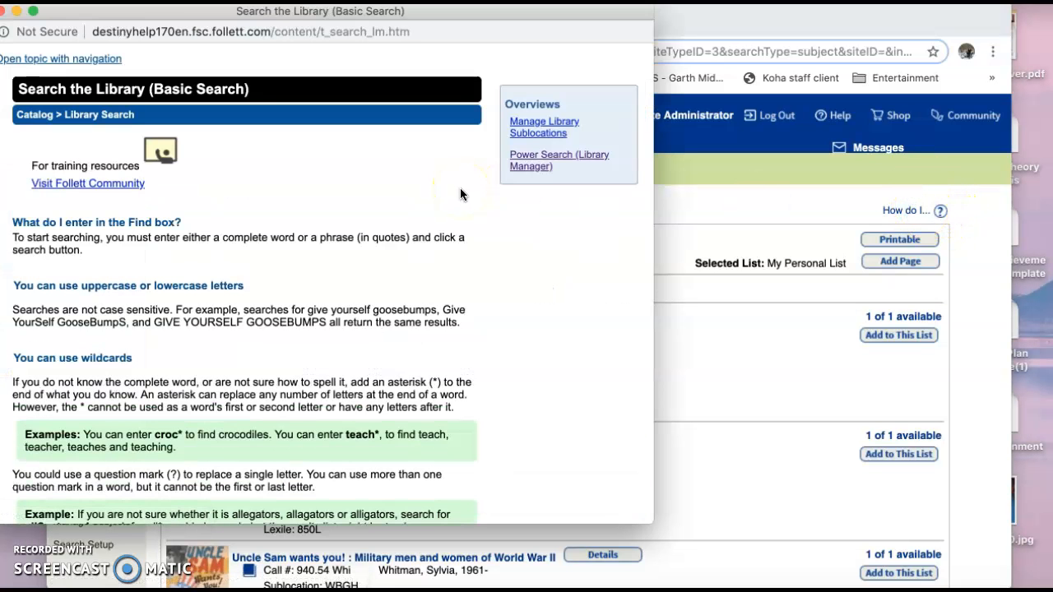
scroll(460, 194, "down", 1)
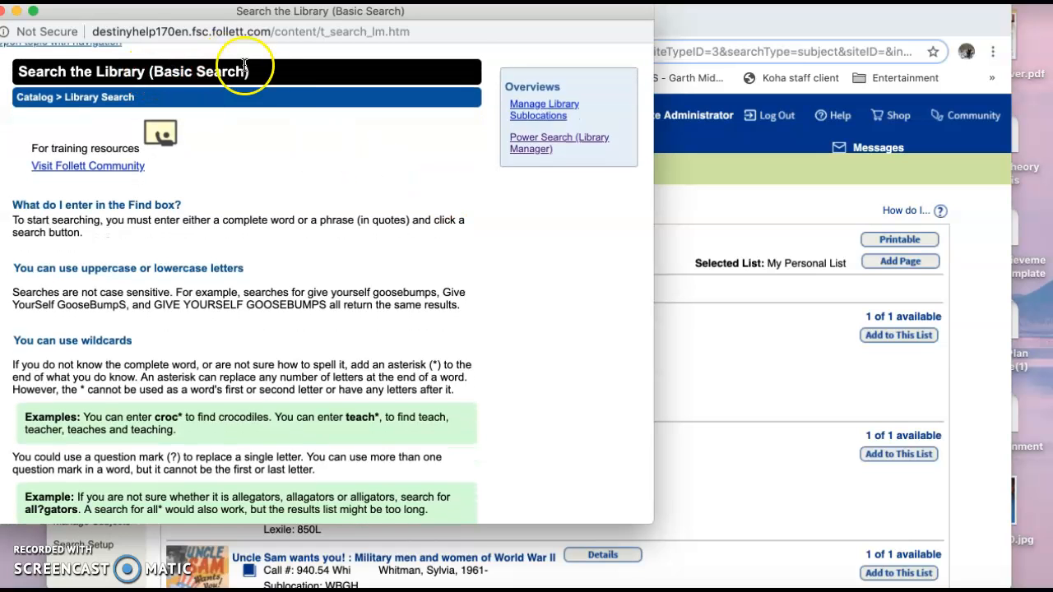
scroll(219, 205, "down", 3)
scroll(222, 205, "up", 4)
left_click(552, 137)
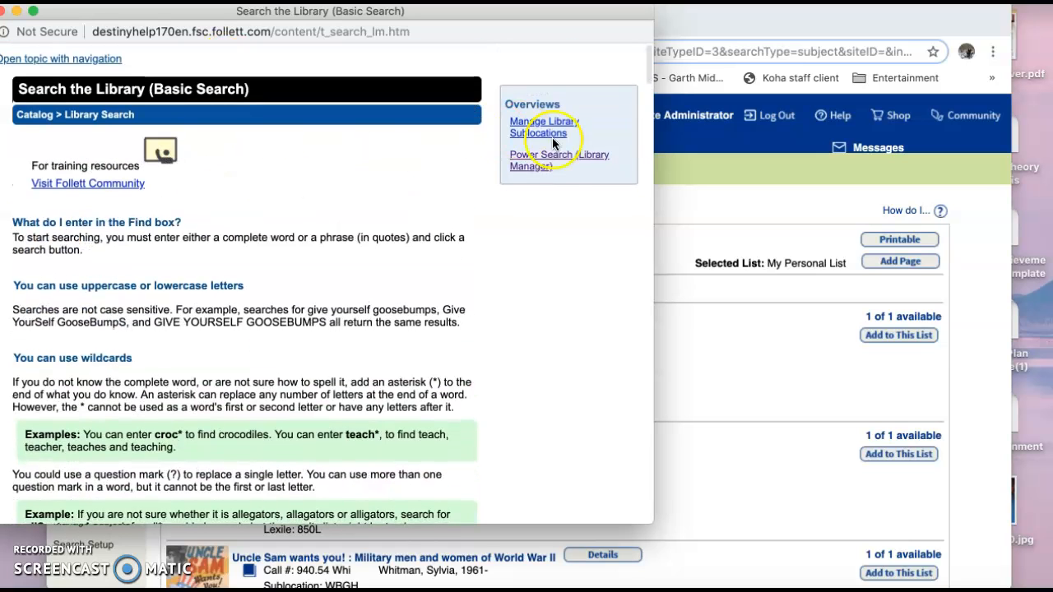
Read the Basic Search help sections on wildcards, ignored words, punctuation, and title, author, subject and series searches.
scroll(269, 244, "down", 10)
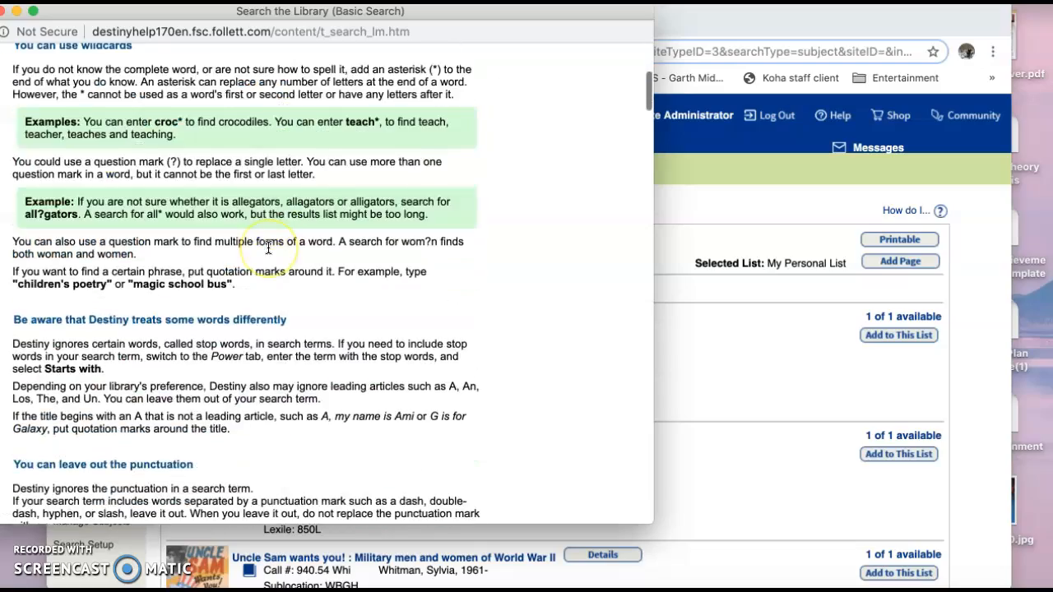
scroll(269, 248, "down", 20)
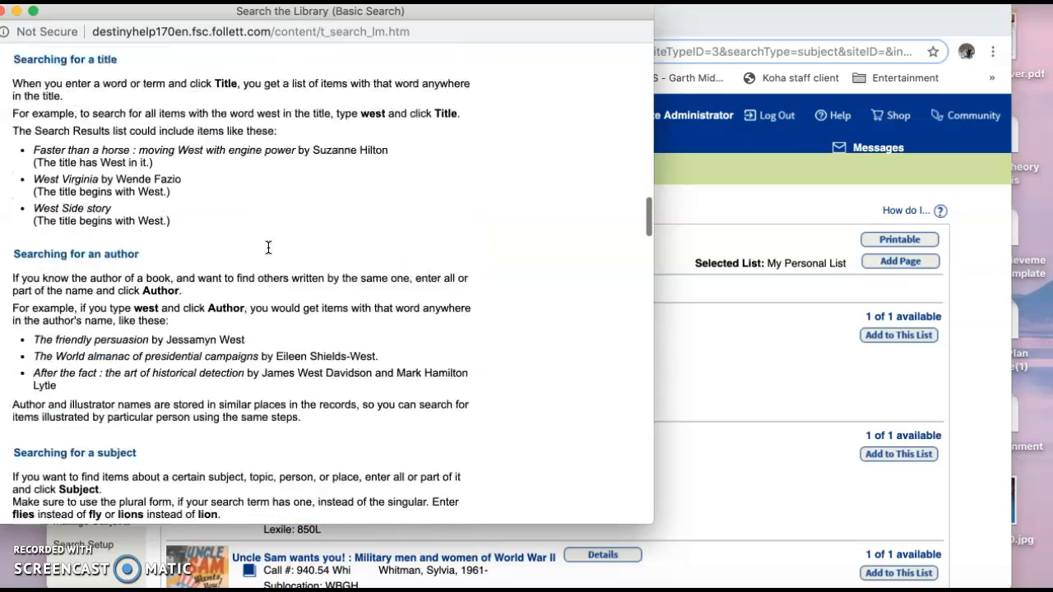
scroll(269, 246, "up", 3)
left_click(220, 240)
scroll(169, 148, "down", 6)
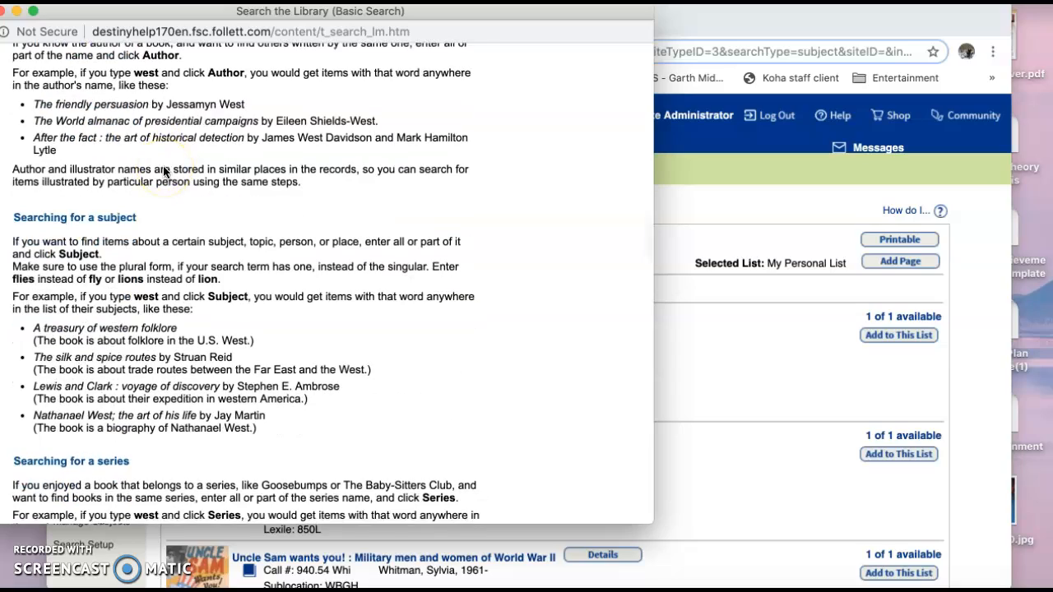
scroll(164, 171, "down", 8)
left_click(124, 288)
left_click(161, 382)
scroll(157, 381, "down", 4)
scroll(160, 380, "up", 20)
scroll(161, 380, "up", 15)
Close the Basic Search help window and return to the heading browse results.
left_click(8, 53)
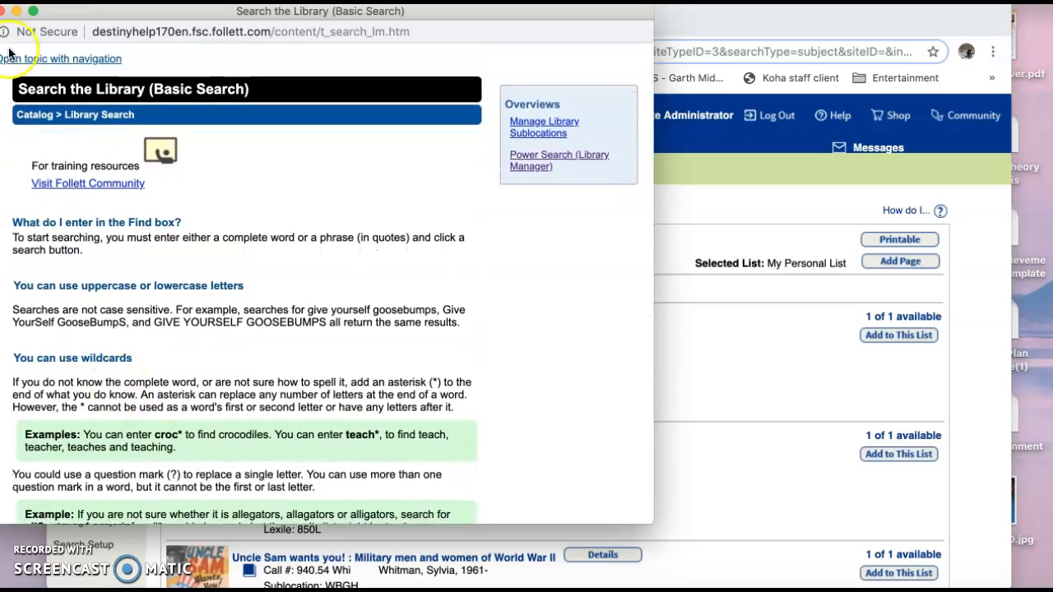
left_click_drag(3, 17, 24, 16)
left_click(26, 12)
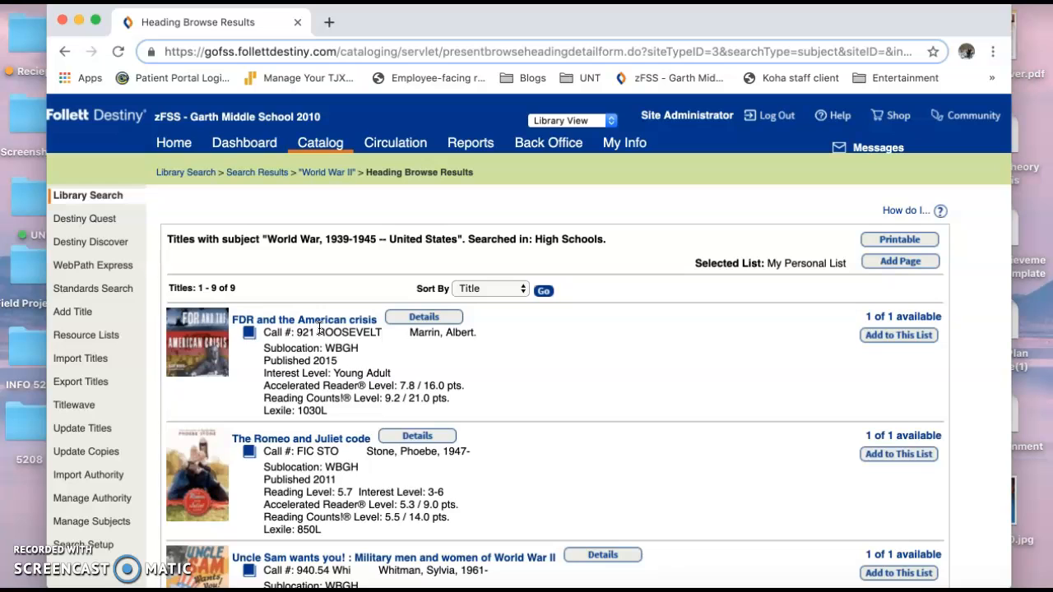
Review the subject's title list from beginning to end once more, keeping it sorted by Title.
left_click(543, 290)
scroll(331, 325, "down", 5)
scroll(331, 324, "down", 6)
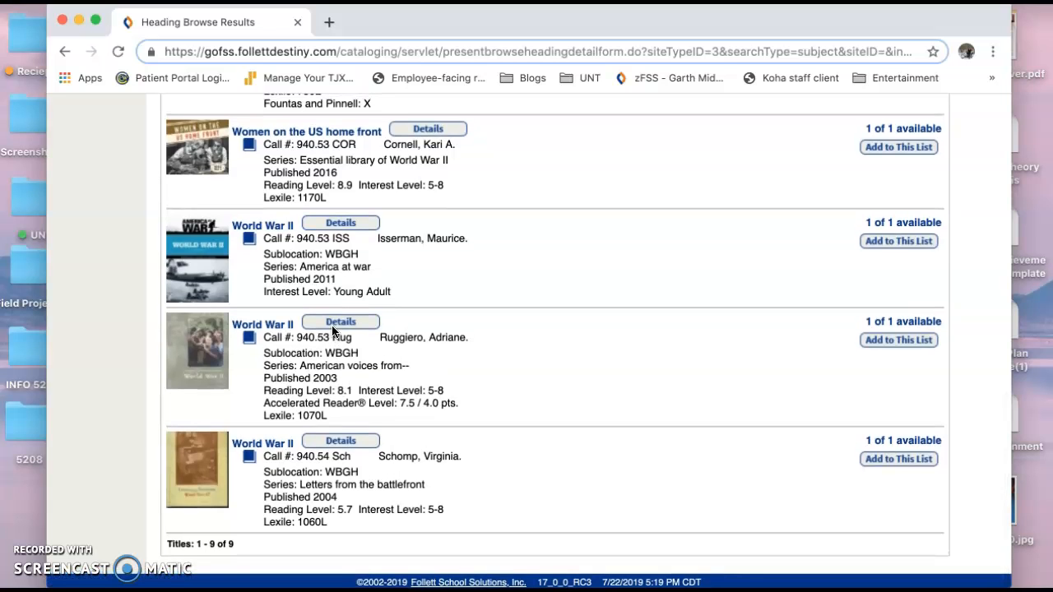
scroll(221, 269, "up", 11)
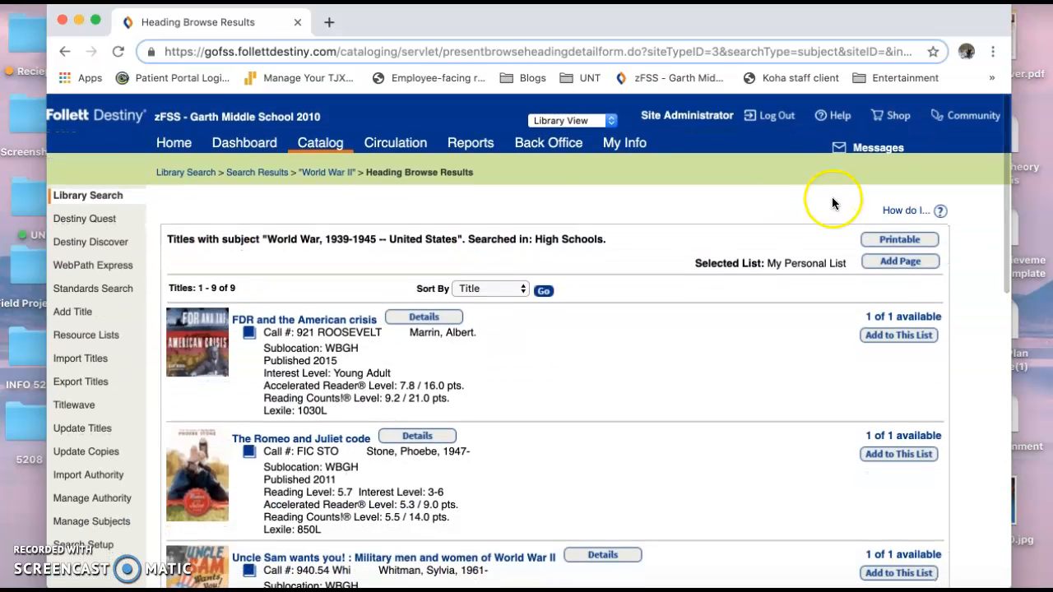